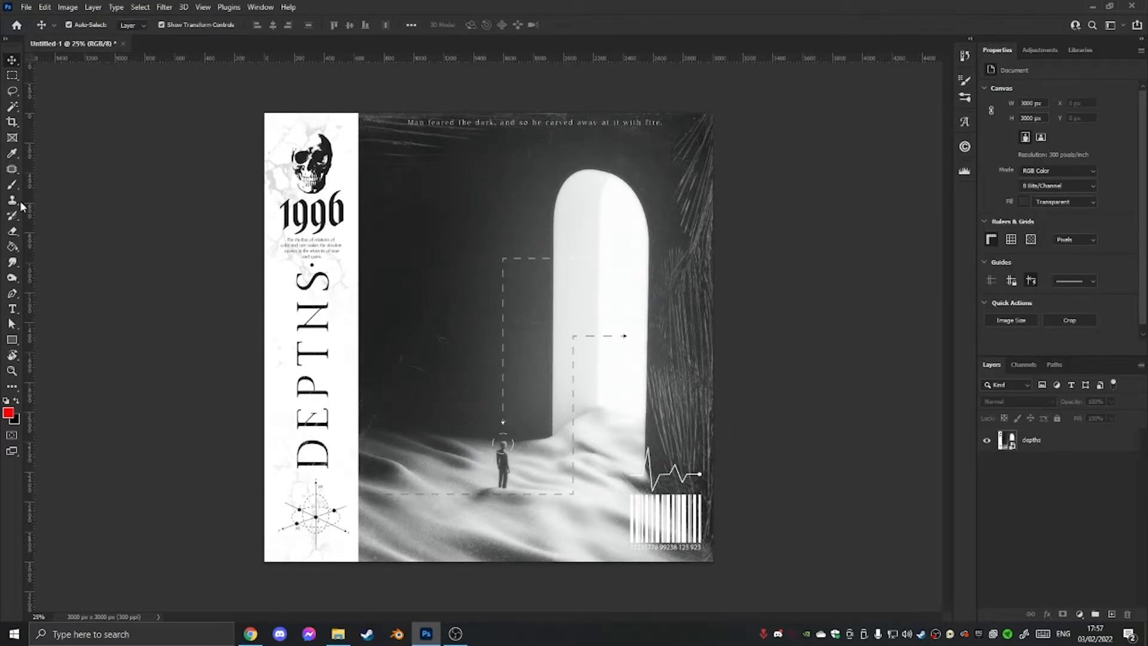
# Draw a circle about 704 px wide with the Ellipse tool, overlapping the white strip and the dunes near the artwork's lower edge.
pyautogui.rightClick(16, 343)
pyautogui.click(55, 350)
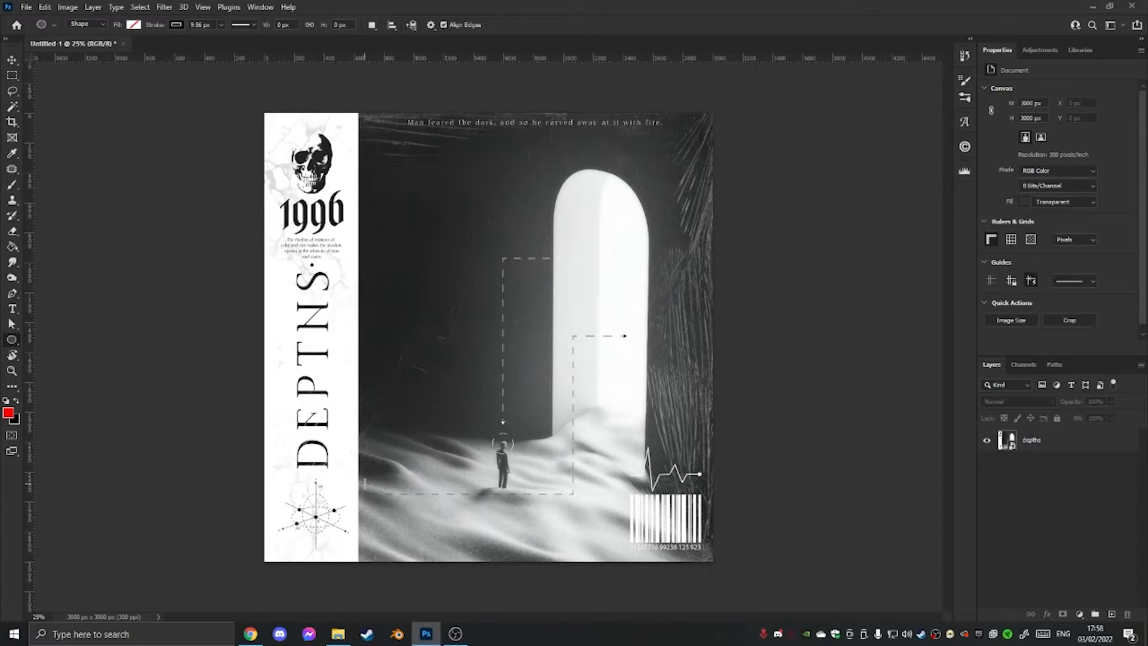
pyautogui.moveTo(364, 484); pyautogui.dragTo(672, 590)
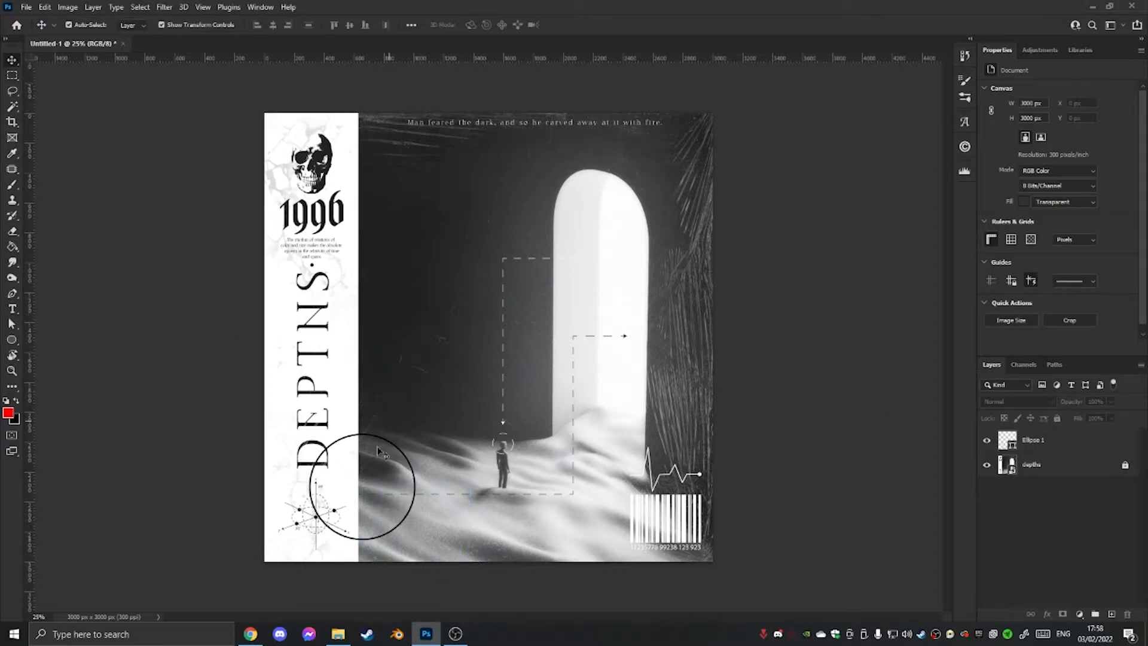
# Fill the circle with solid black and remove its stroke.
pyautogui.click(403, 457)
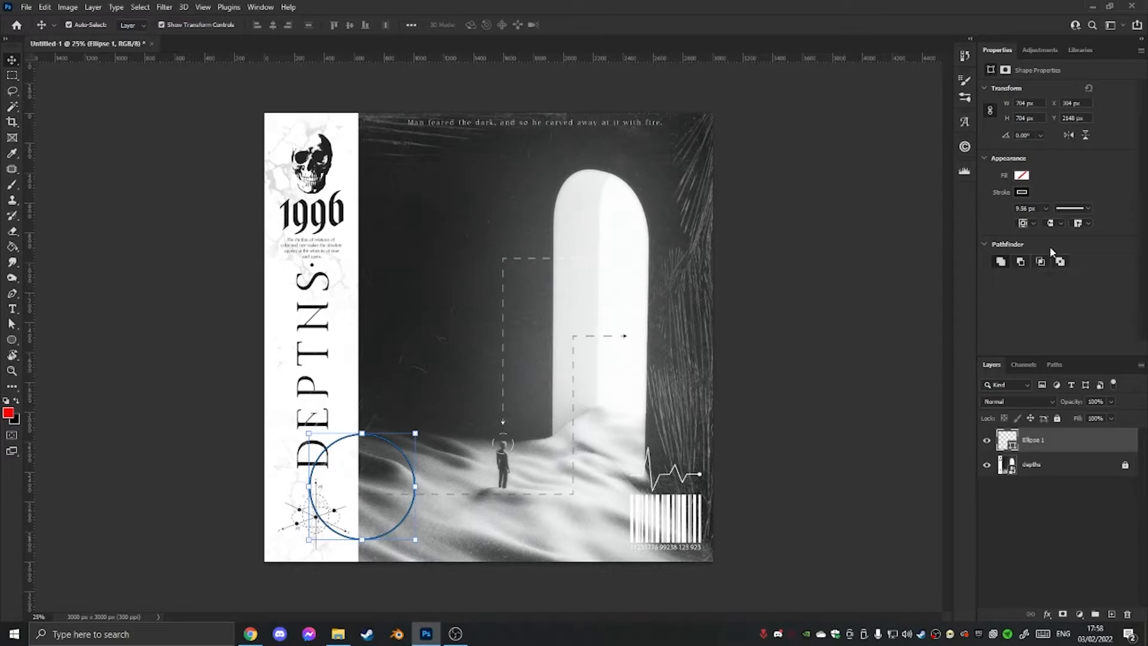
pyautogui.click(1027, 178)
pyautogui.click(991, 238)
pyautogui.click(1077, 512)
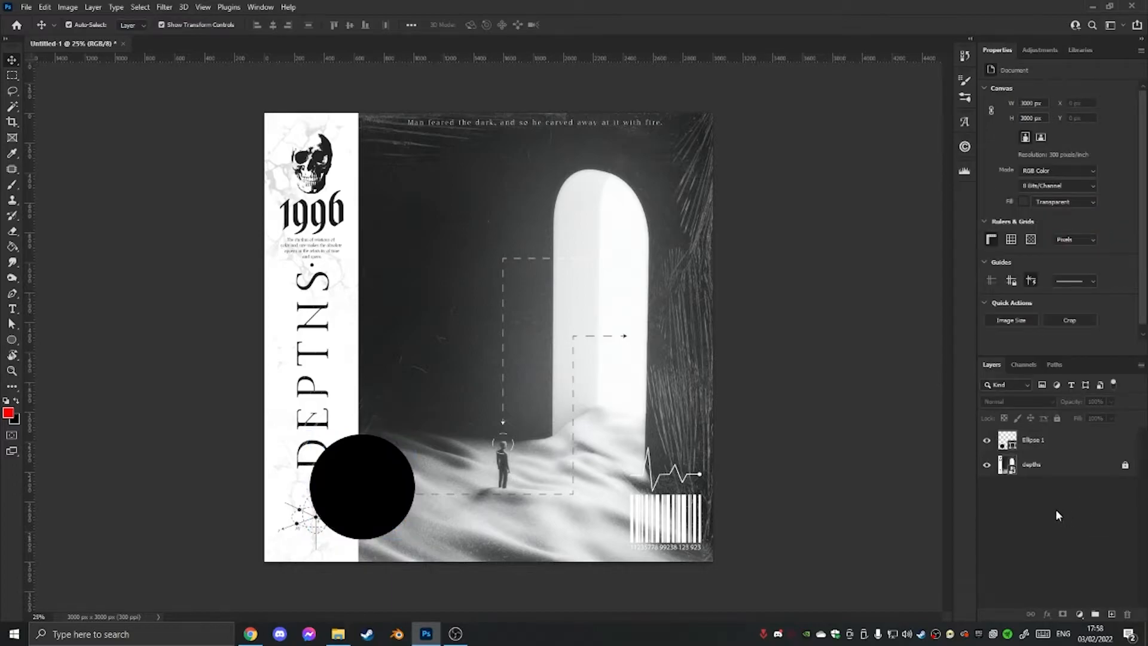
# Unlock the depths image layer and place a duplicate named depths copy above the circle layer.
pyautogui.click(1045, 474)
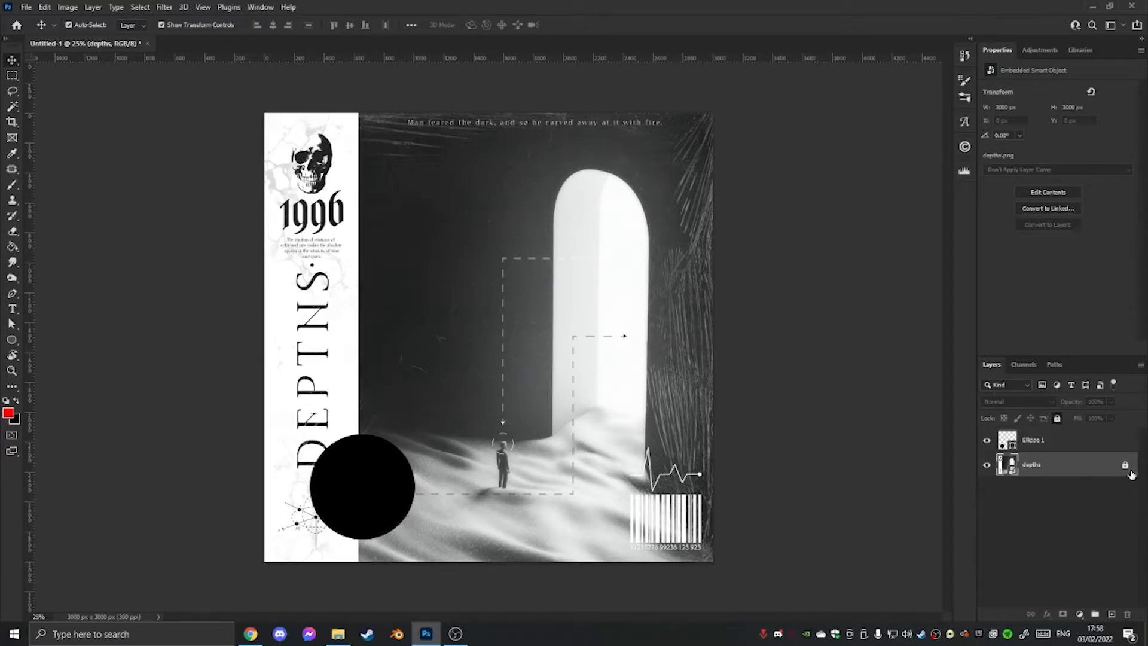
pyautogui.rightClick(1131, 474)
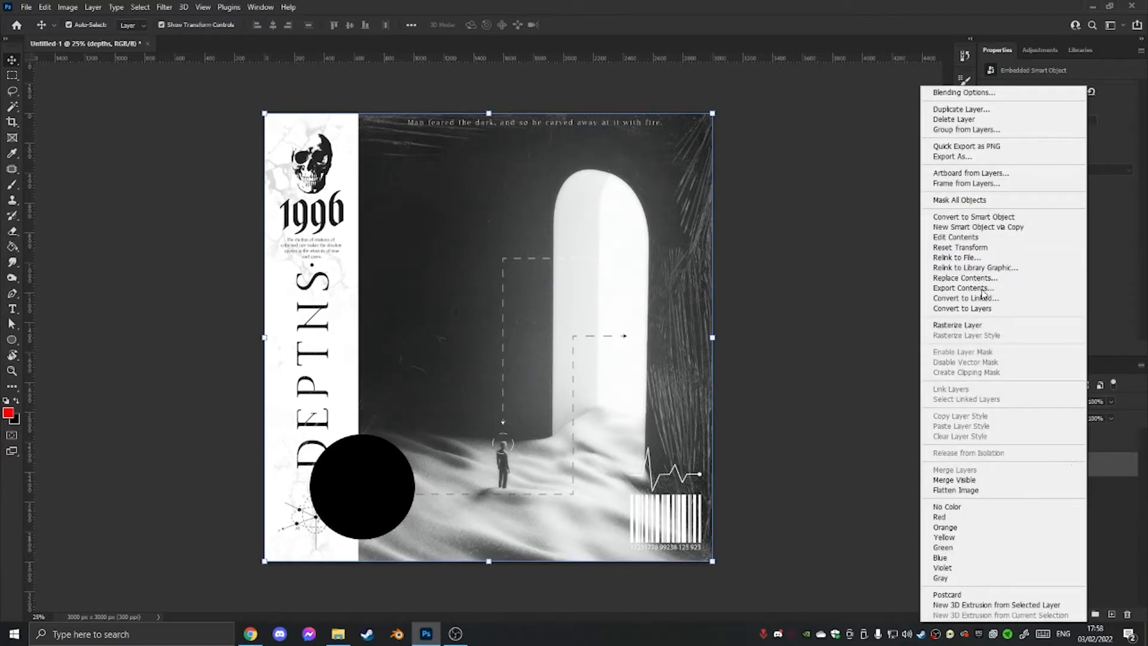
pyautogui.click(961, 109)
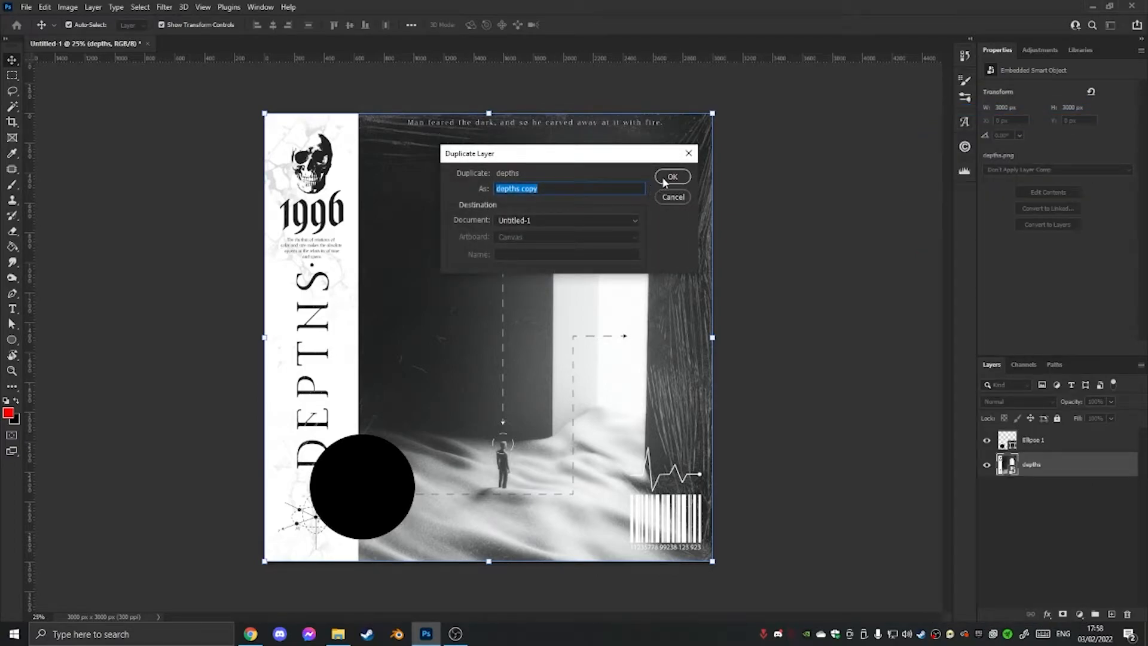
pyautogui.click(669, 177)
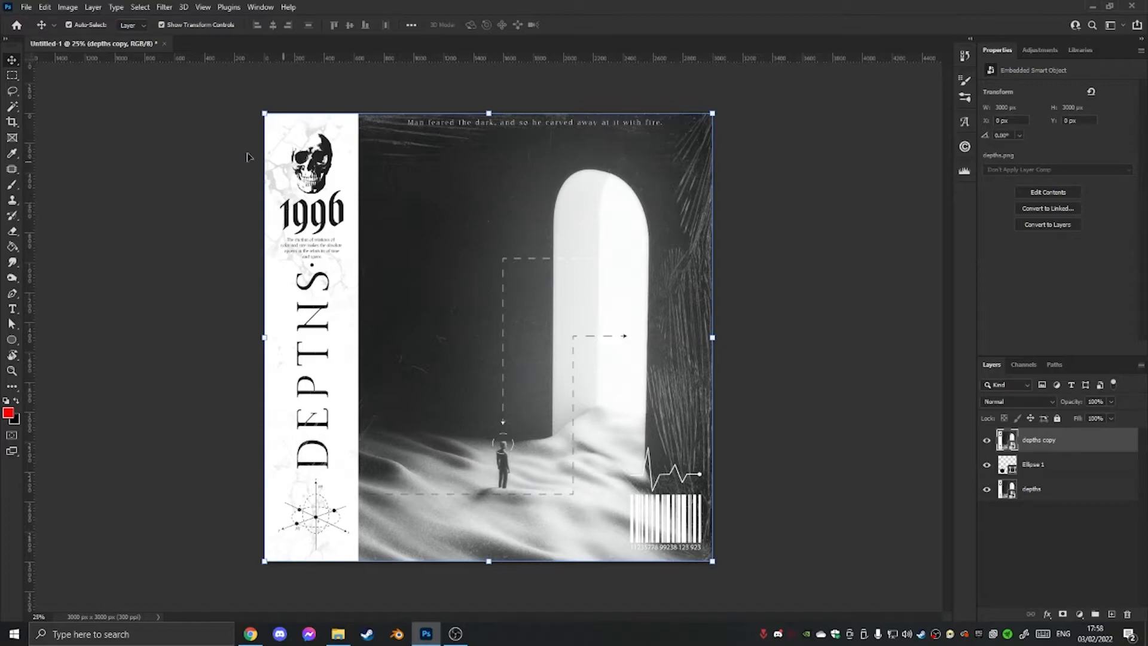
pyautogui.click(1057, 515)
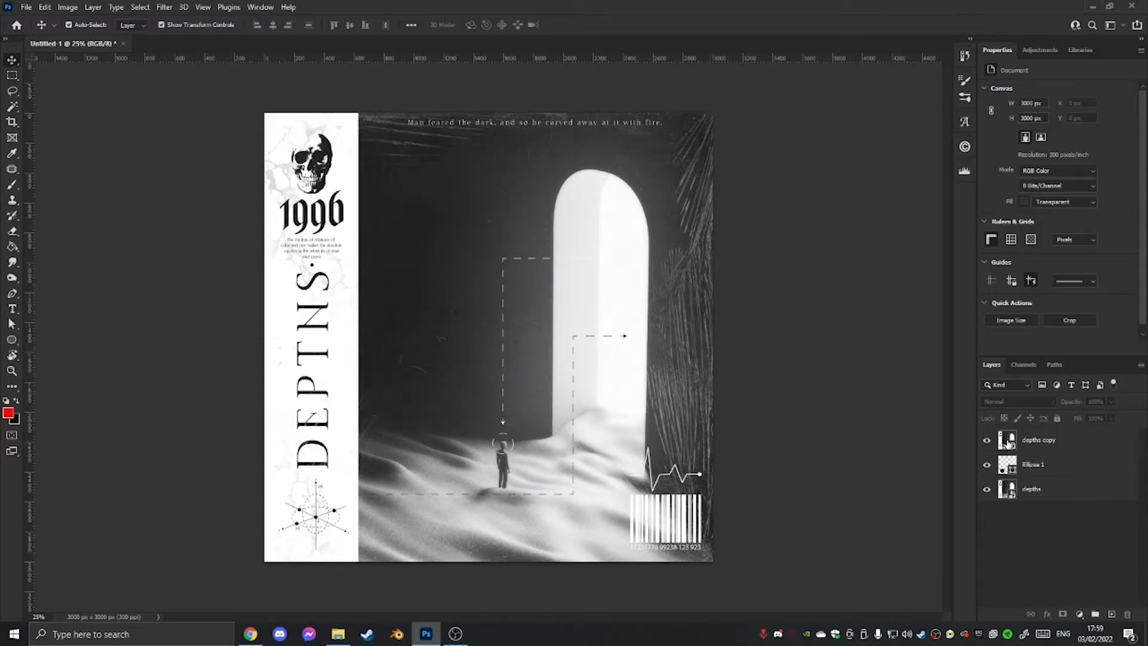
# Apply a Gaussian Blur with a radius of 6.2 pixels to the depths copy layer.
pyautogui.click(1061, 443)
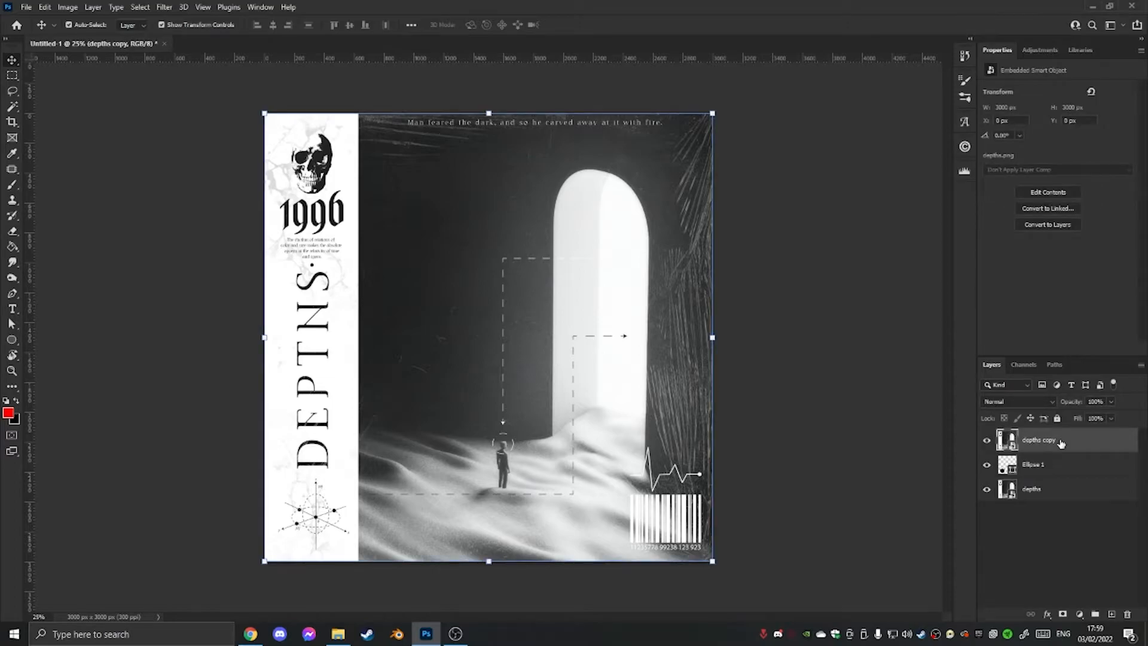
pyautogui.click(159, 8)
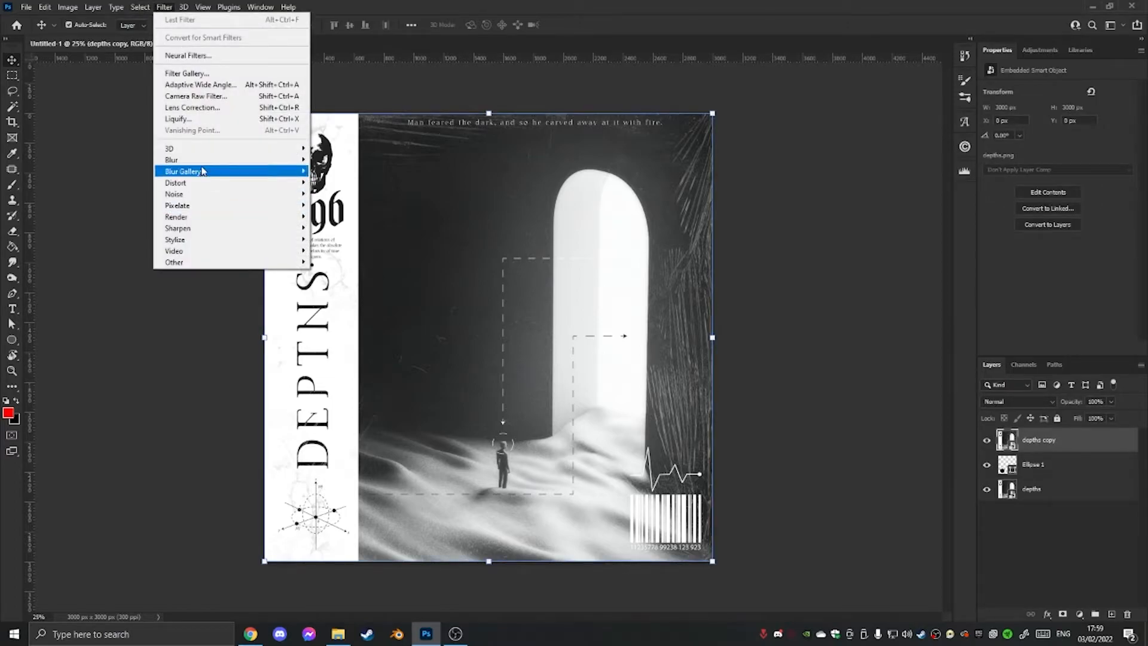
pyautogui.moveTo(287, 160)
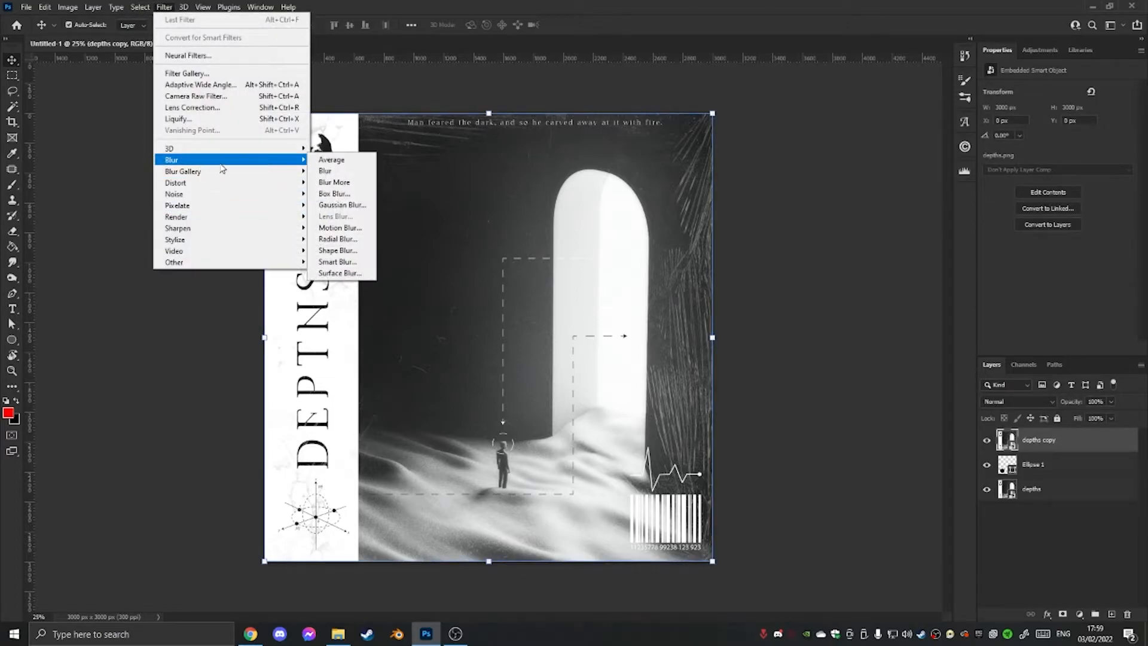
pyautogui.click(336, 206)
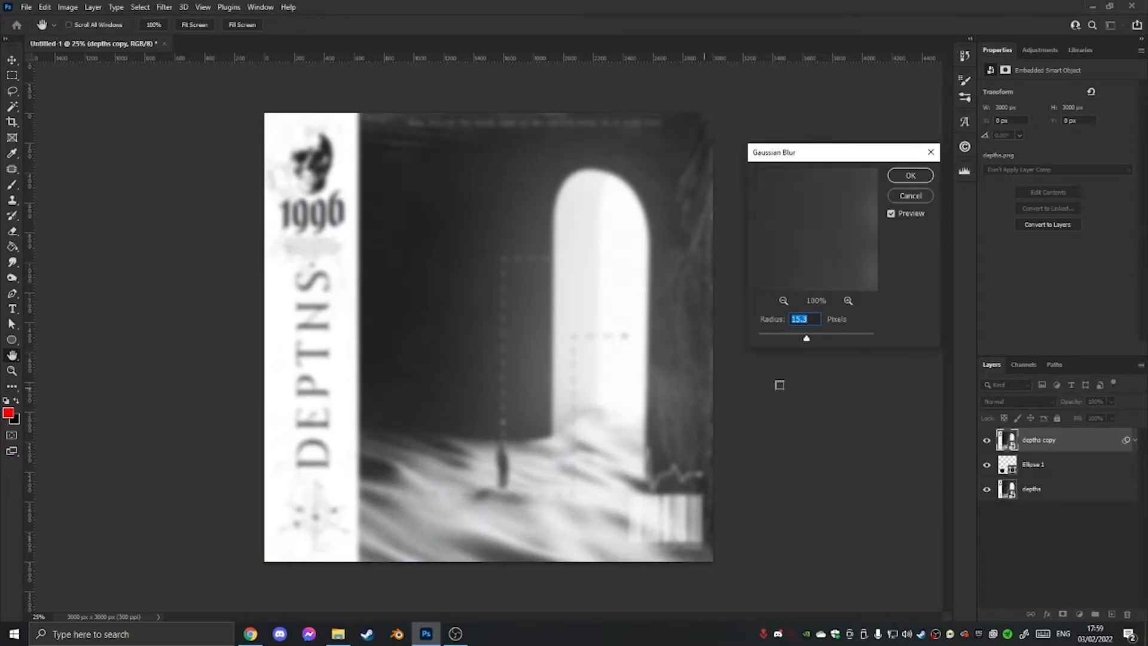
pyautogui.moveTo(807, 338); pyautogui.dragTo(793, 341)
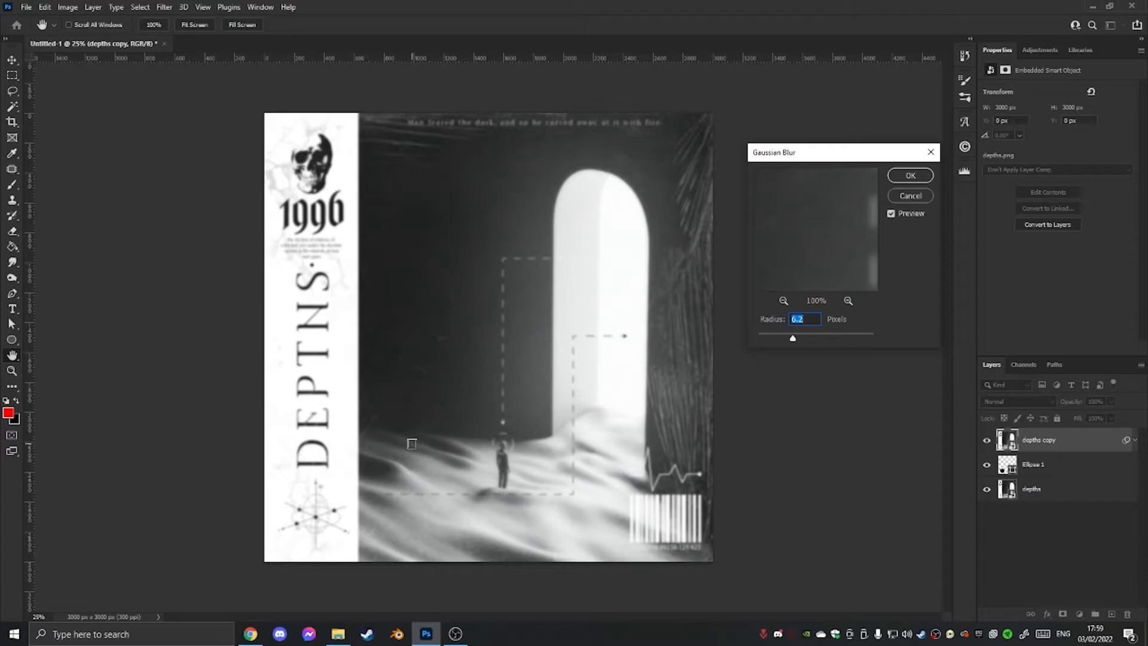
pyautogui.click(910, 176)
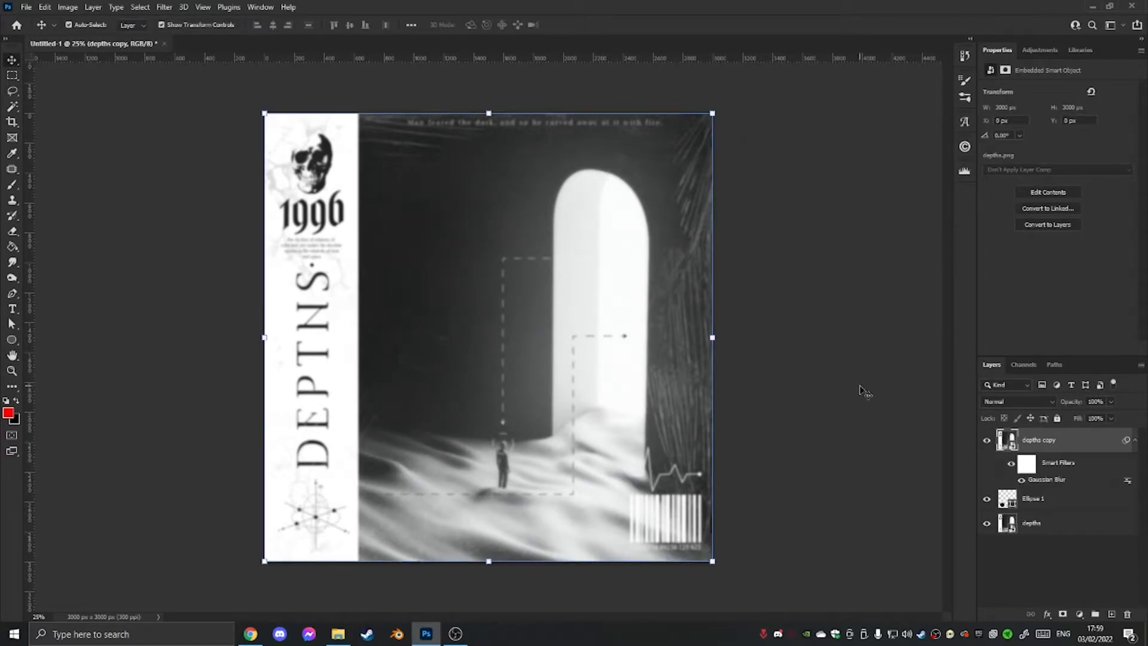
# Choose the Glass distortion from the Filter Gallery for the depths copy layer, previewing the whole artwork.
pyautogui.click(165, 6)
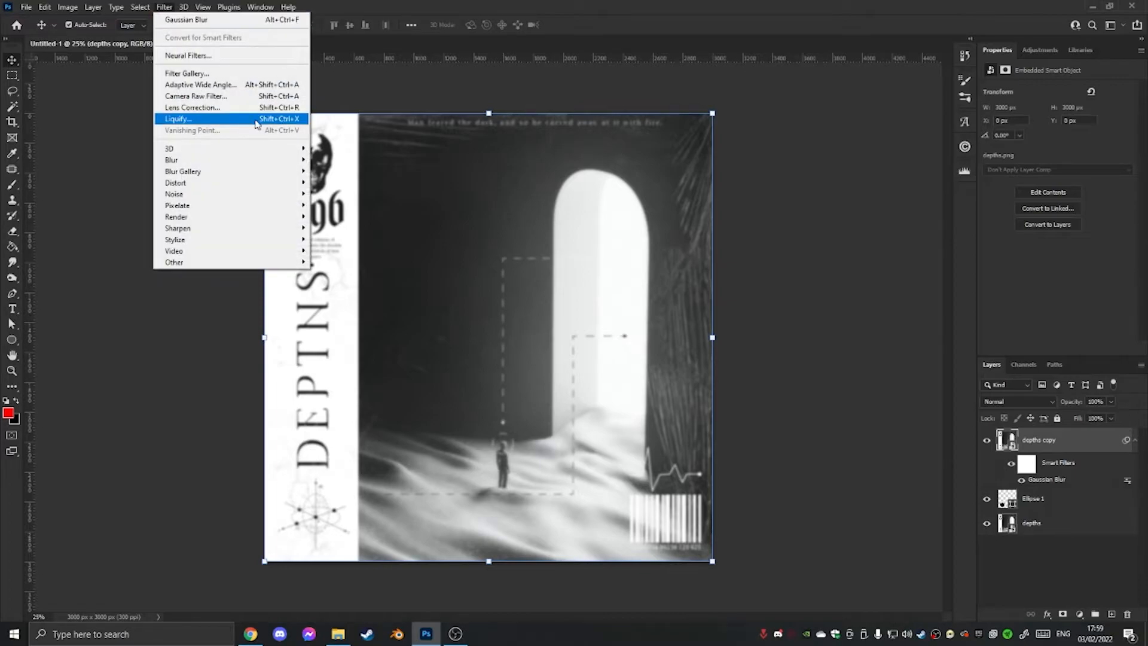
pyautogui.click(218, 76)
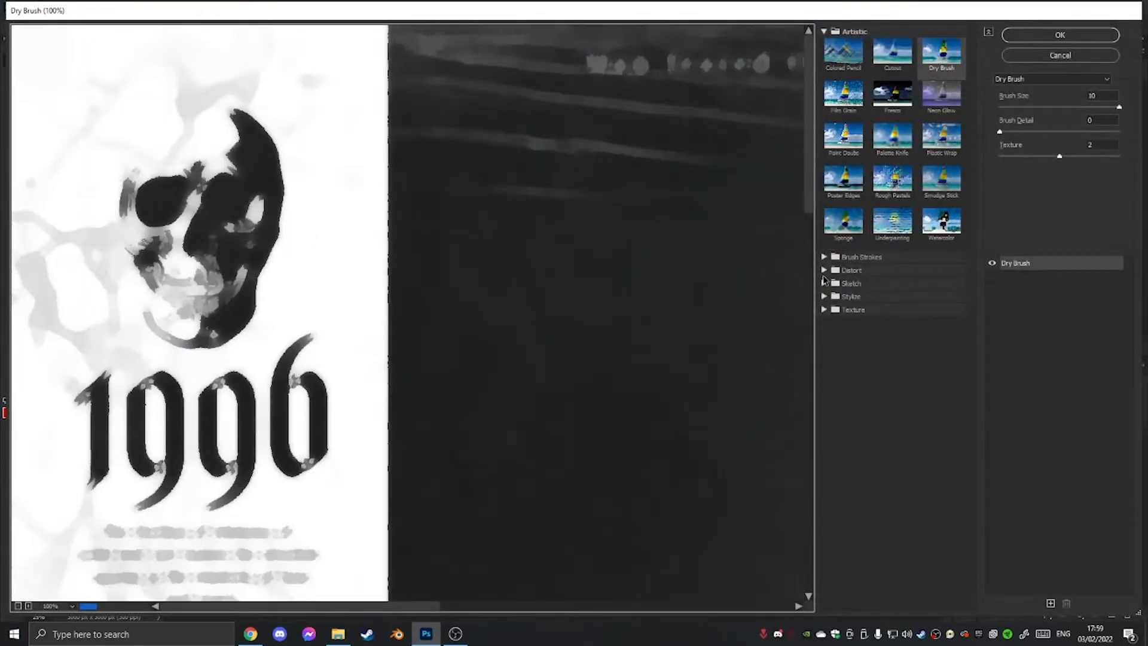
pyautogui.click(825, 271)
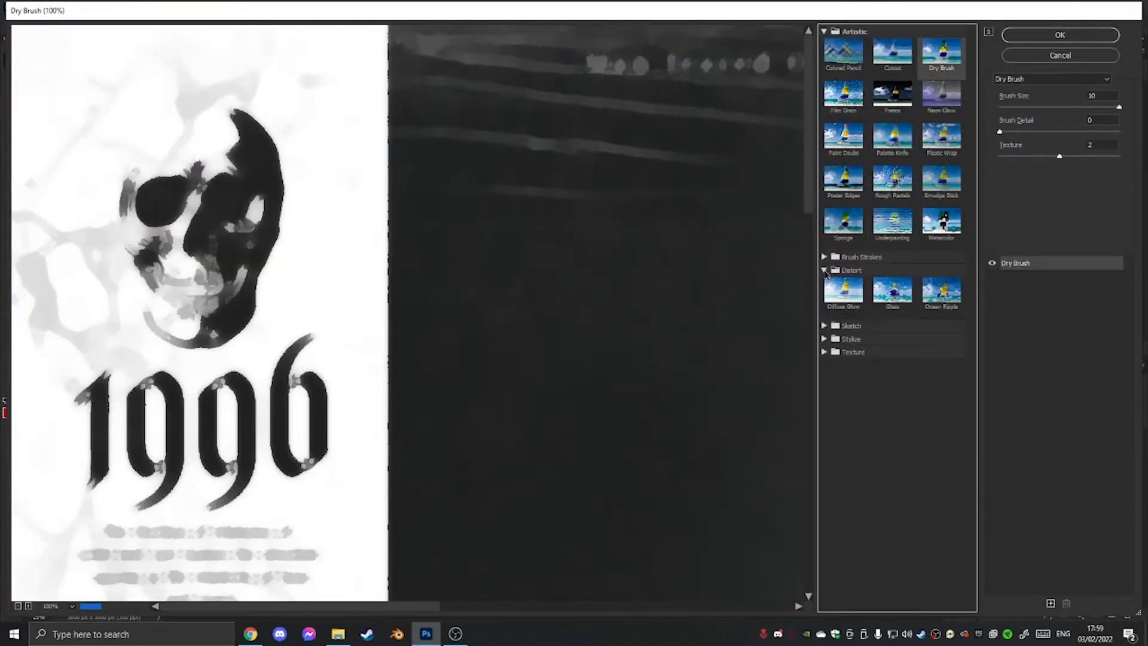
pyautogui.click(892, 291)
pyautogui.click(18, 606)
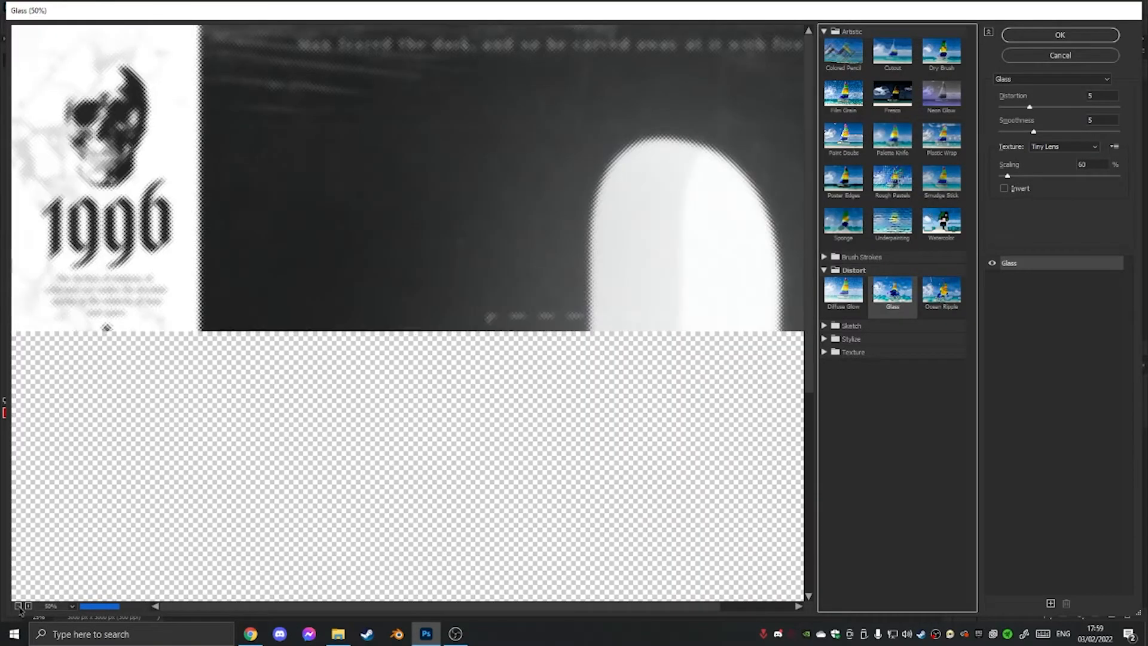
pyautogui.click(18, 606)
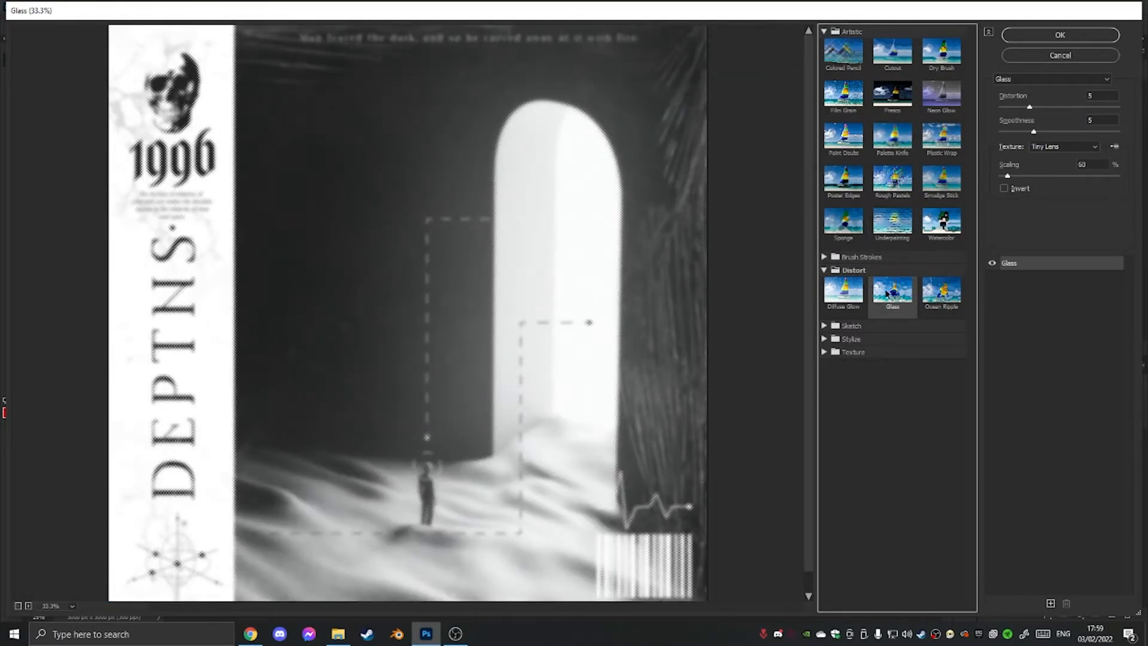
# Apply the Glass filter with distortion 5, smoothness 5, the Tiny Lens texture and 68% scaling.
pyautogui.click(1056, 148)
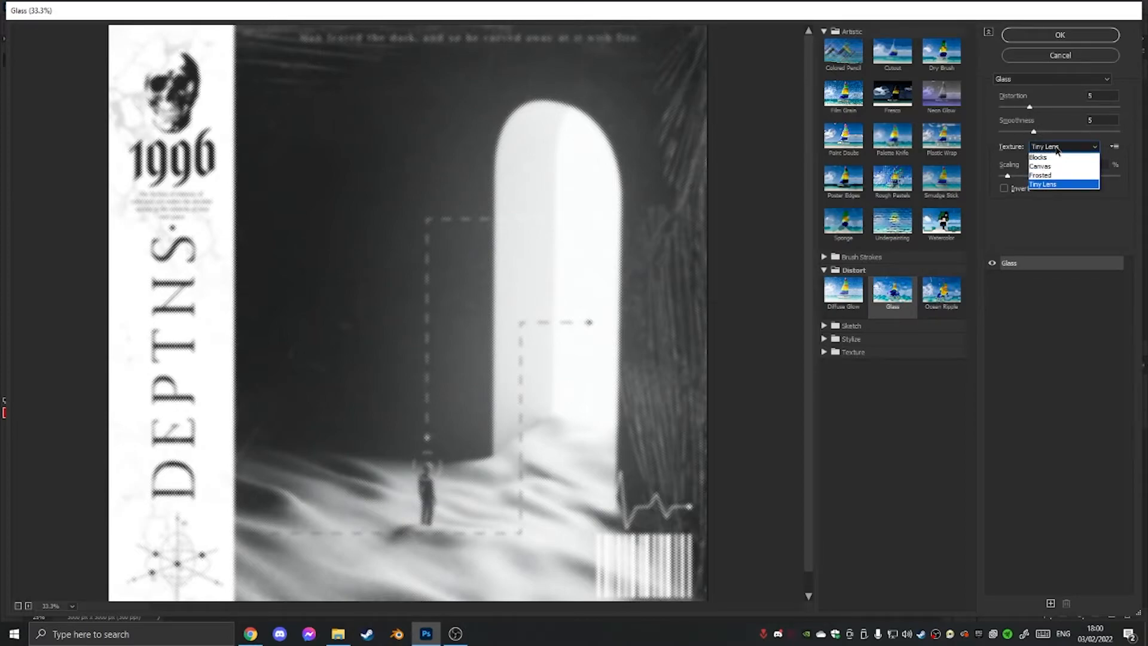
pyautogui.click(1051, 120)
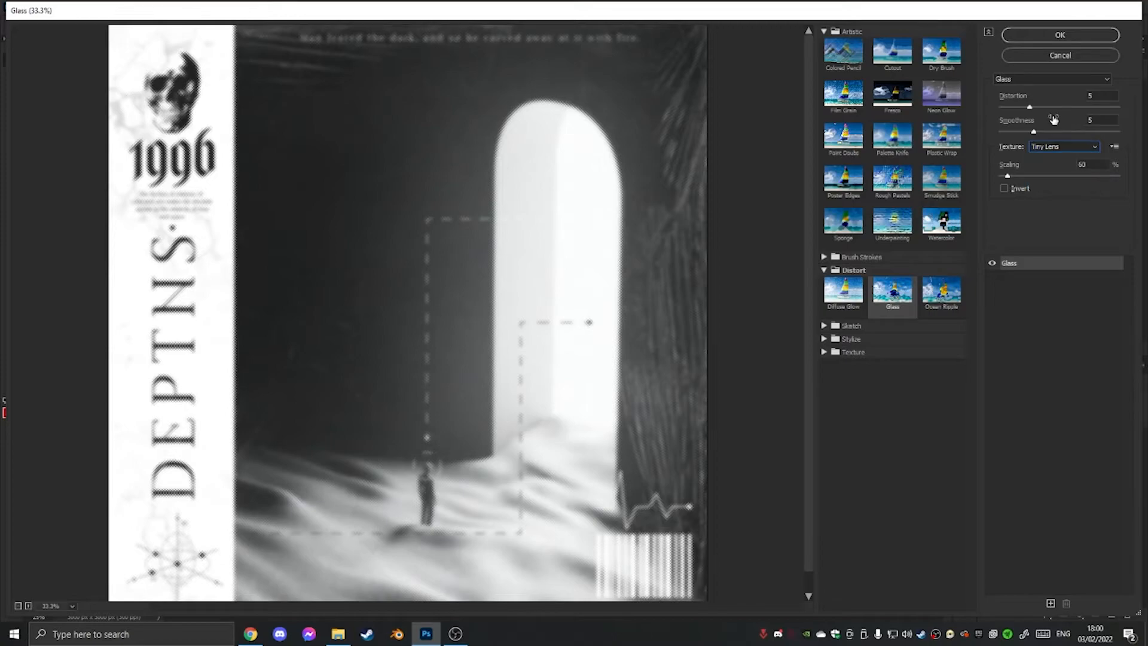
pyautogui.moveTo(1030, 108); pyautogui.dragTo(1026, 130)
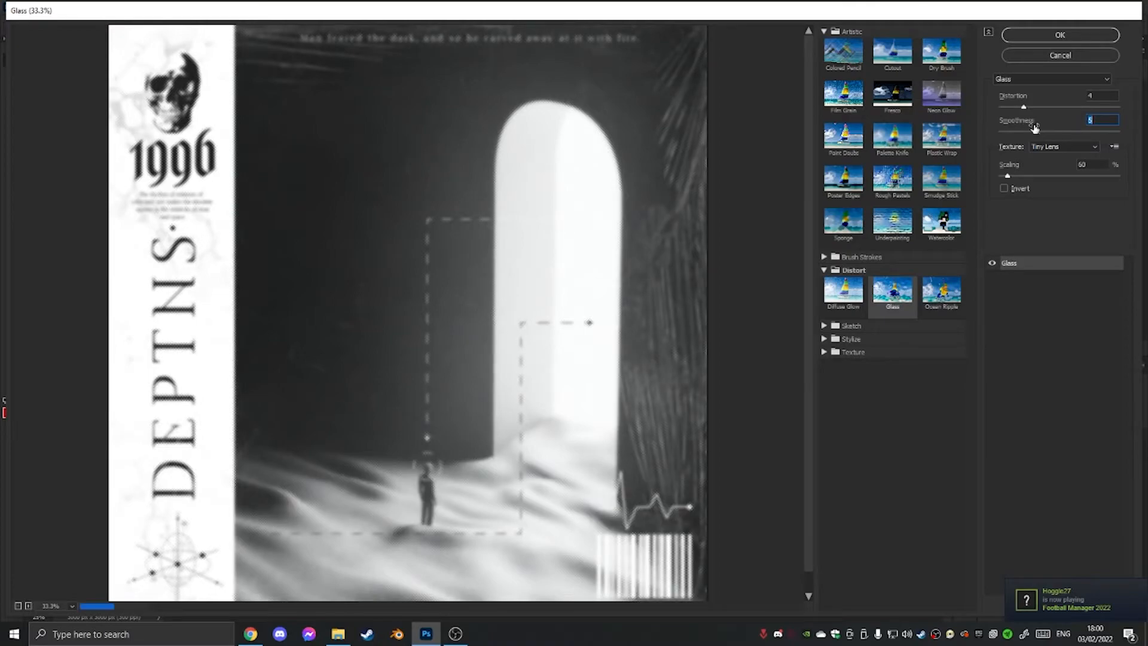
pyautogui.click(1009, 176)
pyautogui.moveTo(1010, 178); pyautogui.dragTo(1038, 176)
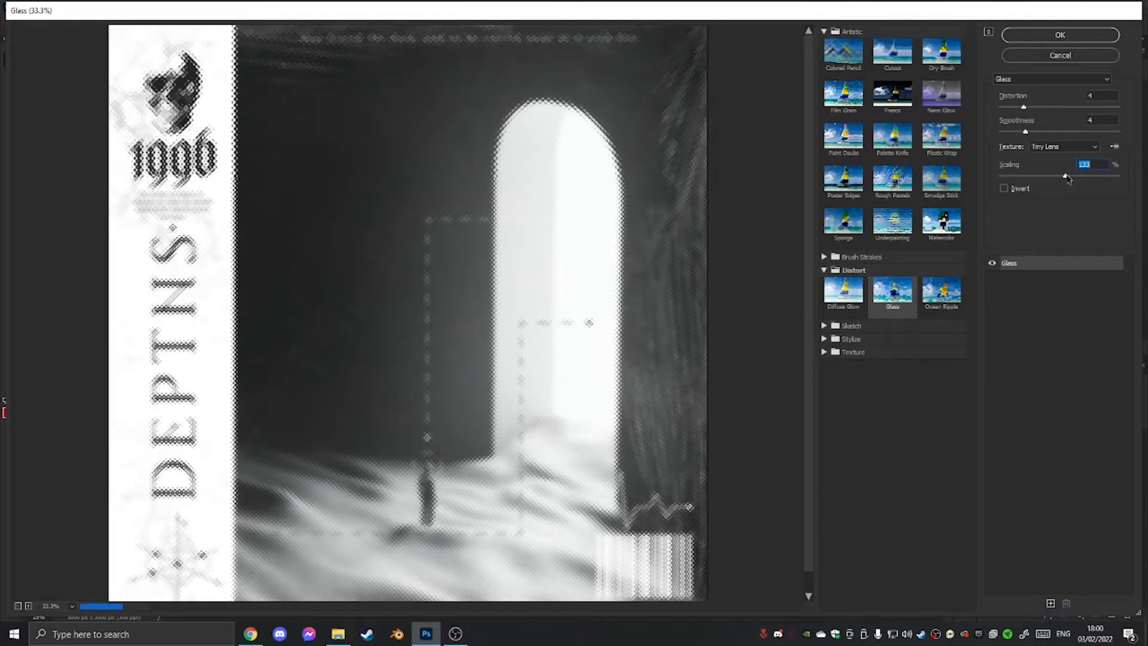
pyautogui.moveTo(1039, 176); pyautogui.dragTo(1031, 177)
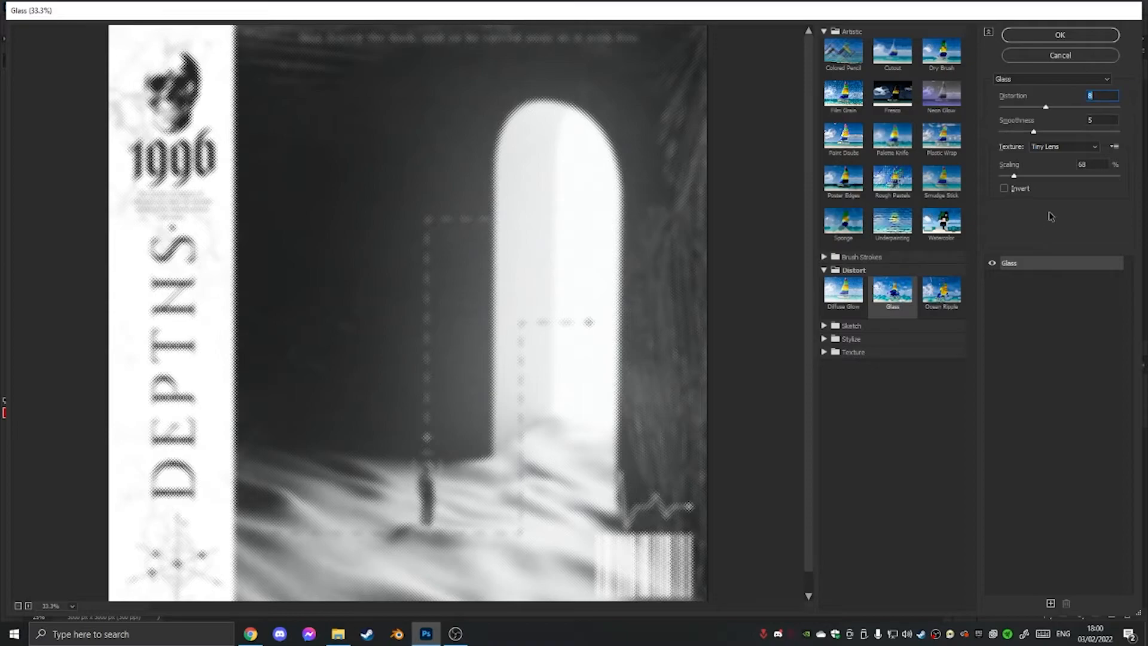
pyautogui.moveTo(1049, 110); pyautogui.dragTo(1031, 111)
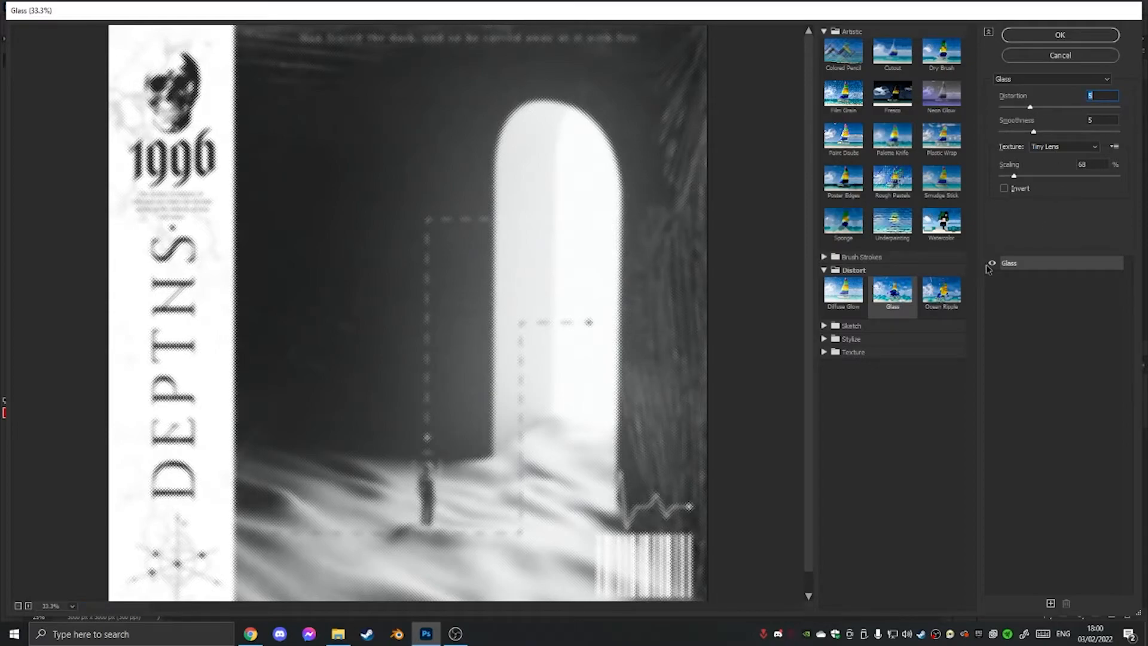
pyautogui.click(1060, 35)
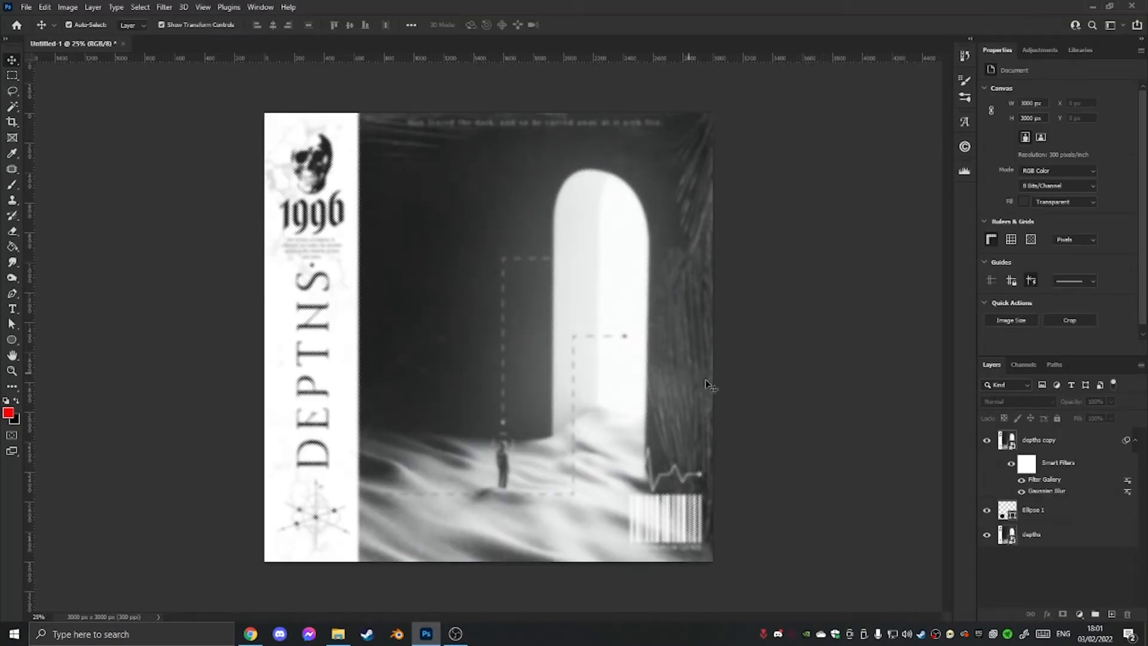
# Clip the filtered depths copy to the circle layer and compare the artwork with the copy hidden and shown.
pyautogui.click(1056, 442)
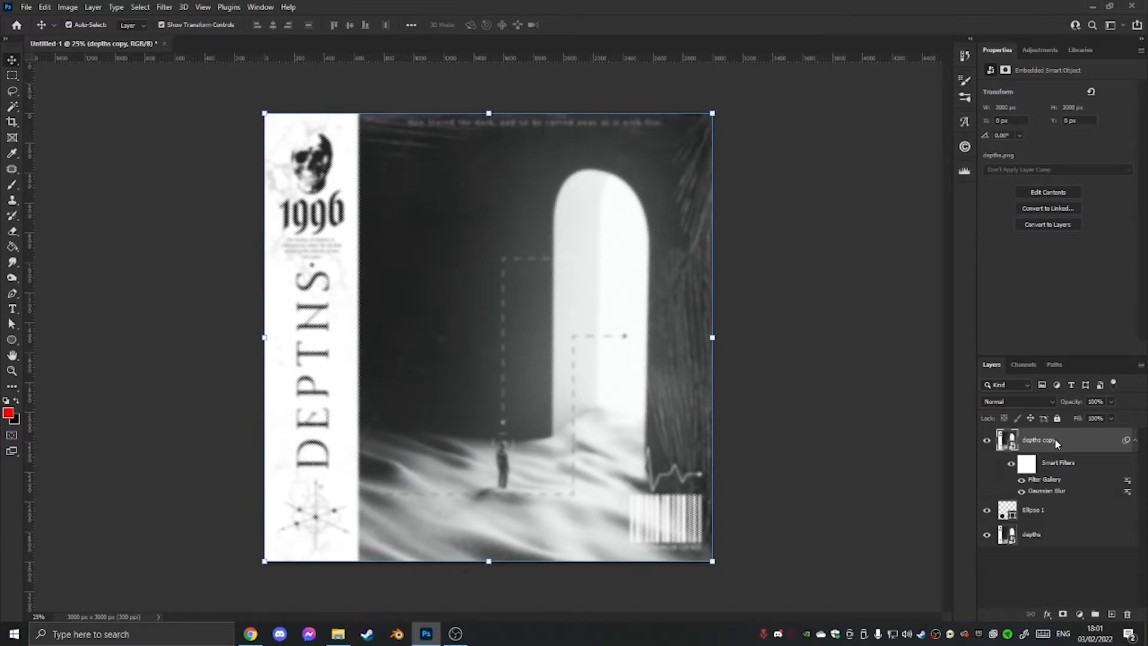
pyautogui.rightClick(1054, 439)
pyautogui.click(982, 373)
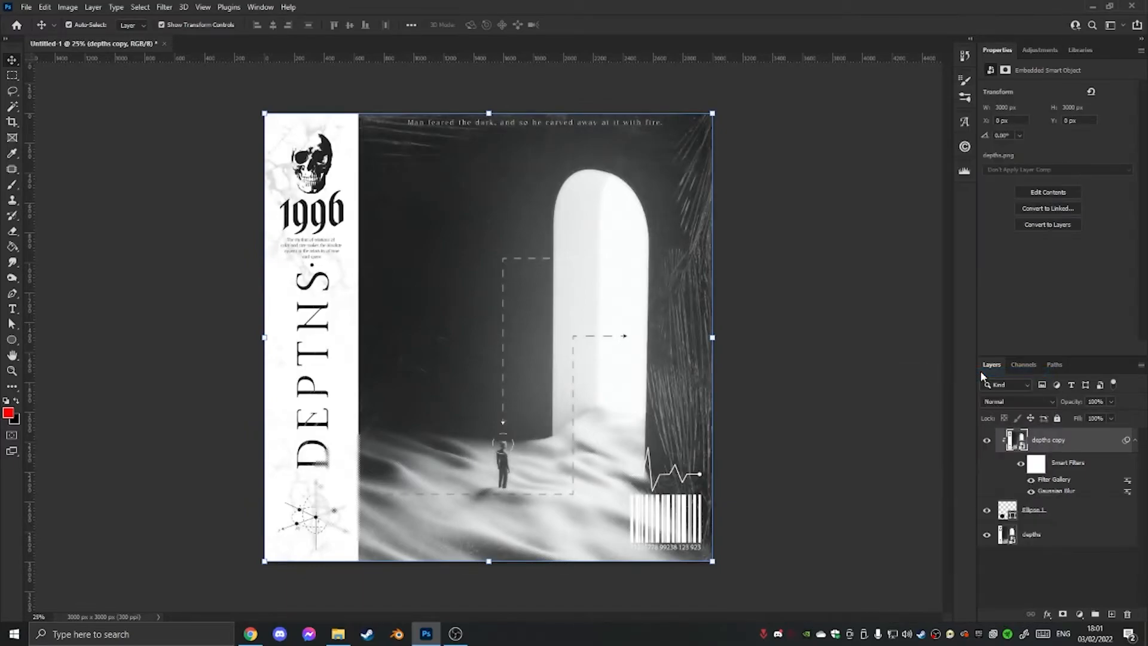
pyautogui.click(1047, 514)
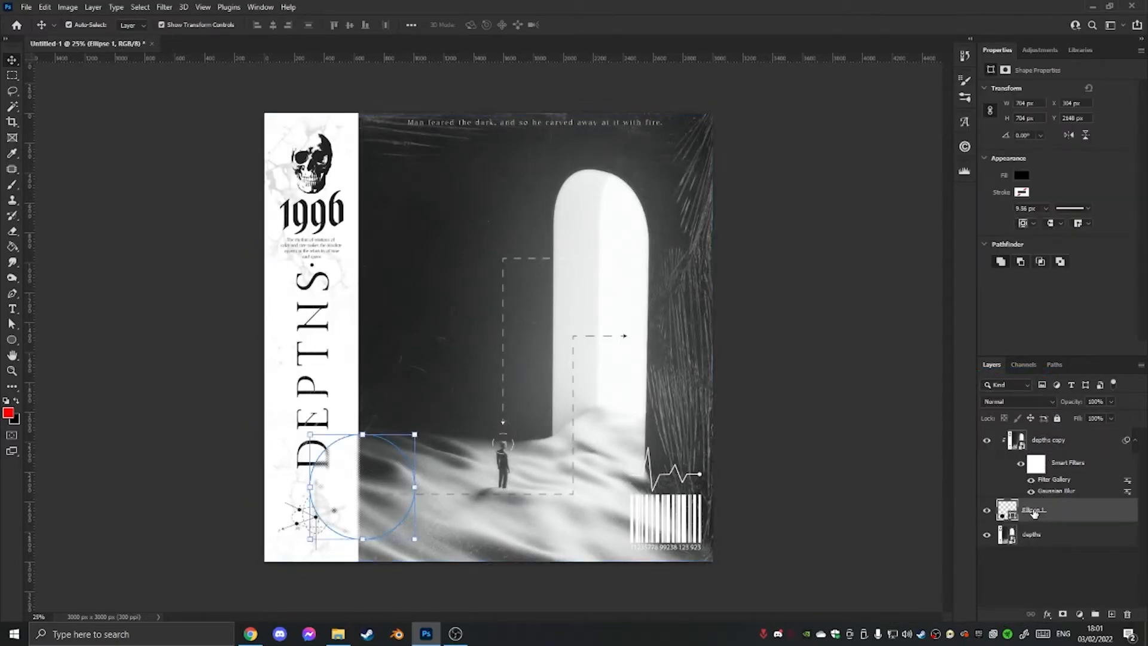
pyautogui.click(770, 448)
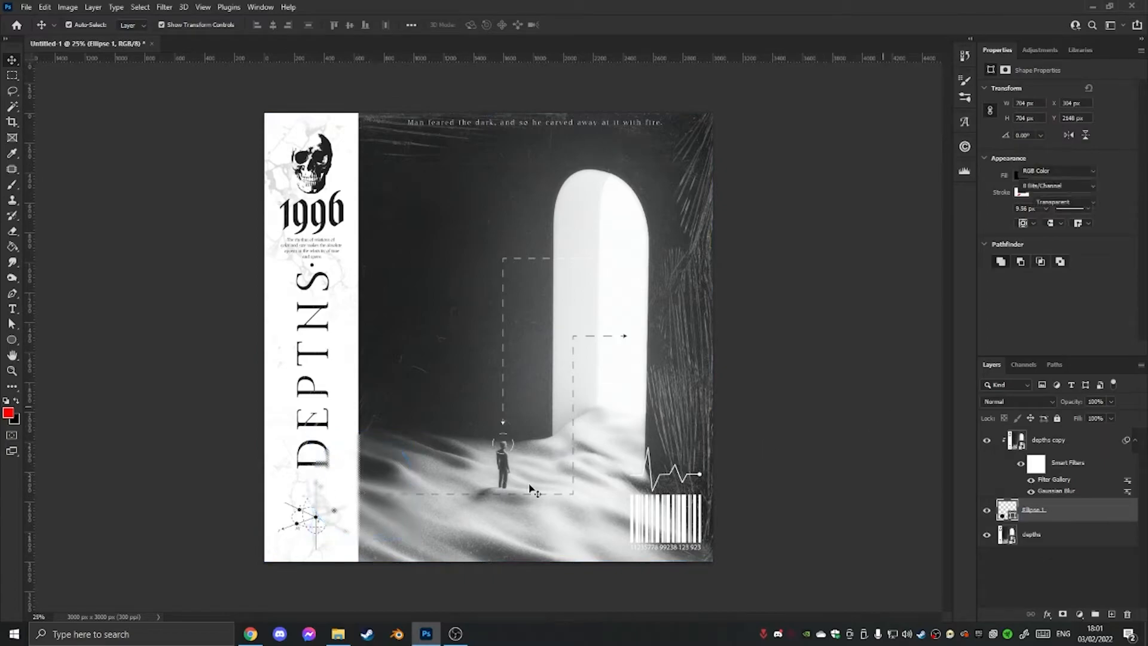
pyautogui.click(988, 441)
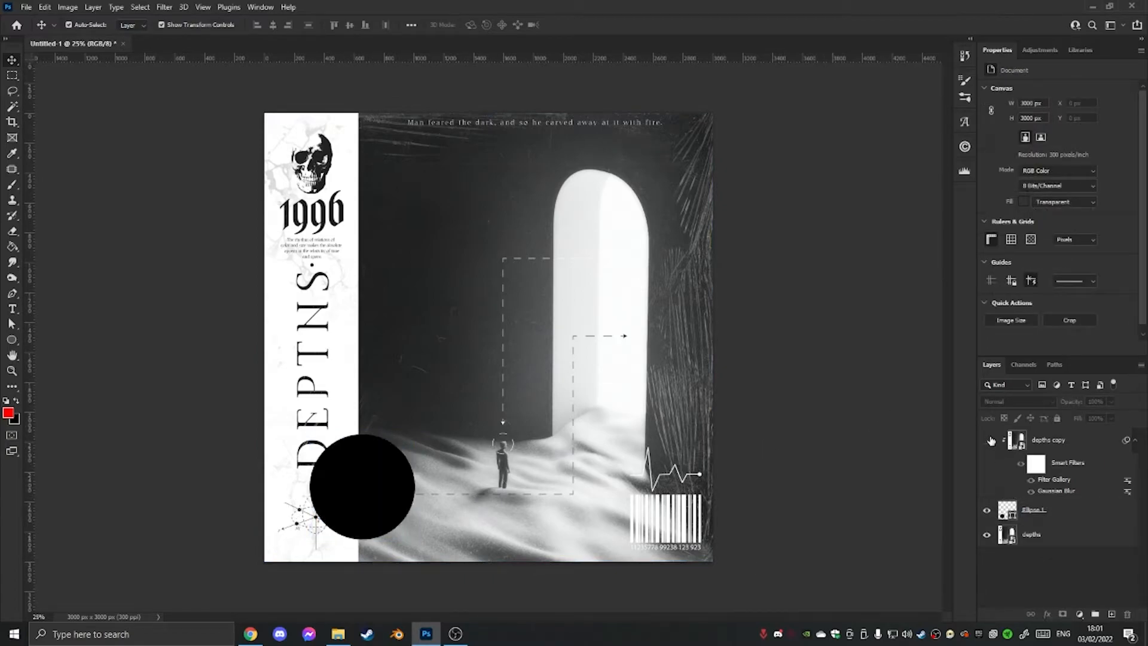
pyautogui.click(988, 440)
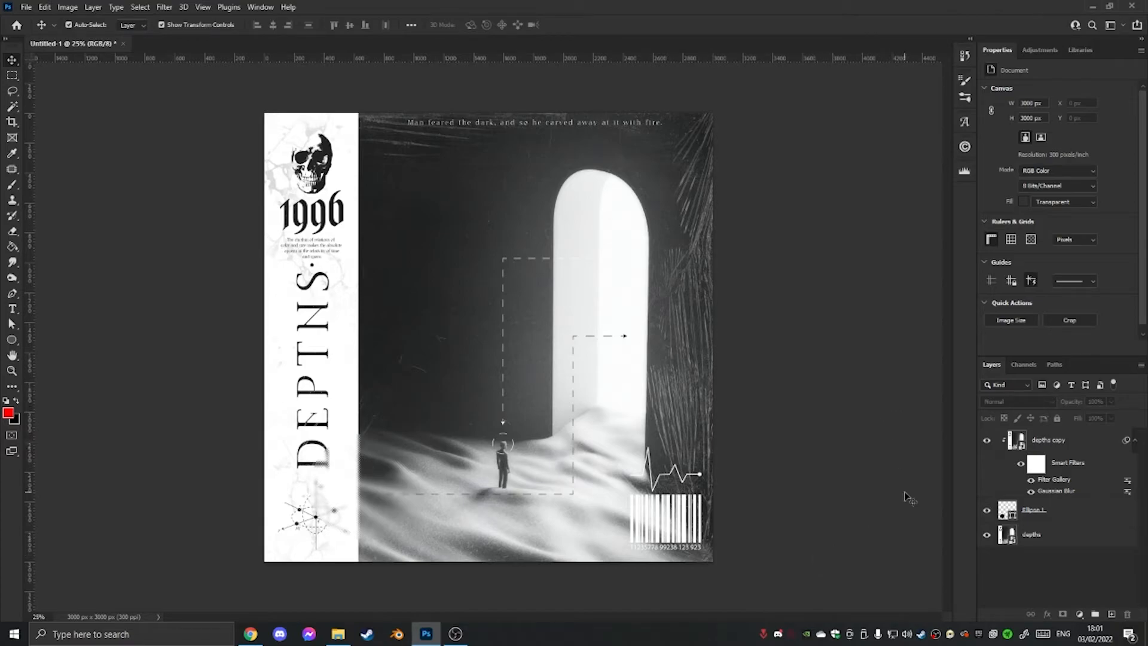
# Add a gradient Stroke layer style to the Ellipse 1 layer with a size of 25 px.
pyautogui.click(1045, 518)
pyautogui.rightClick(1045, 518)
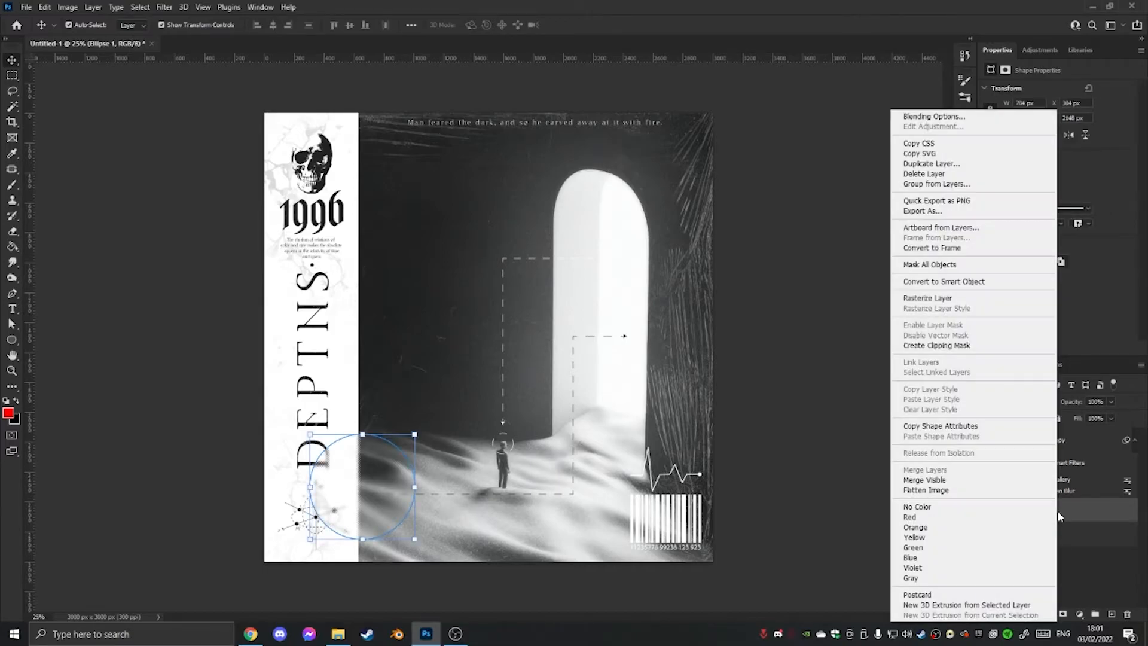
pyautogui.click(947, 119)
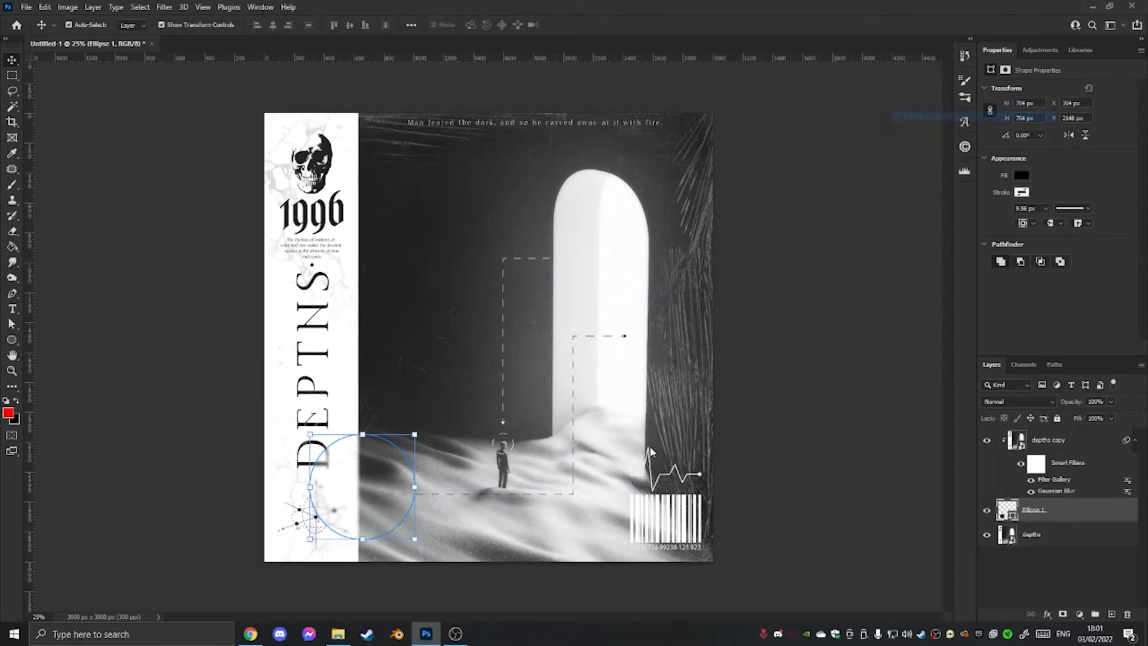
pyautogui.click(620, 302)
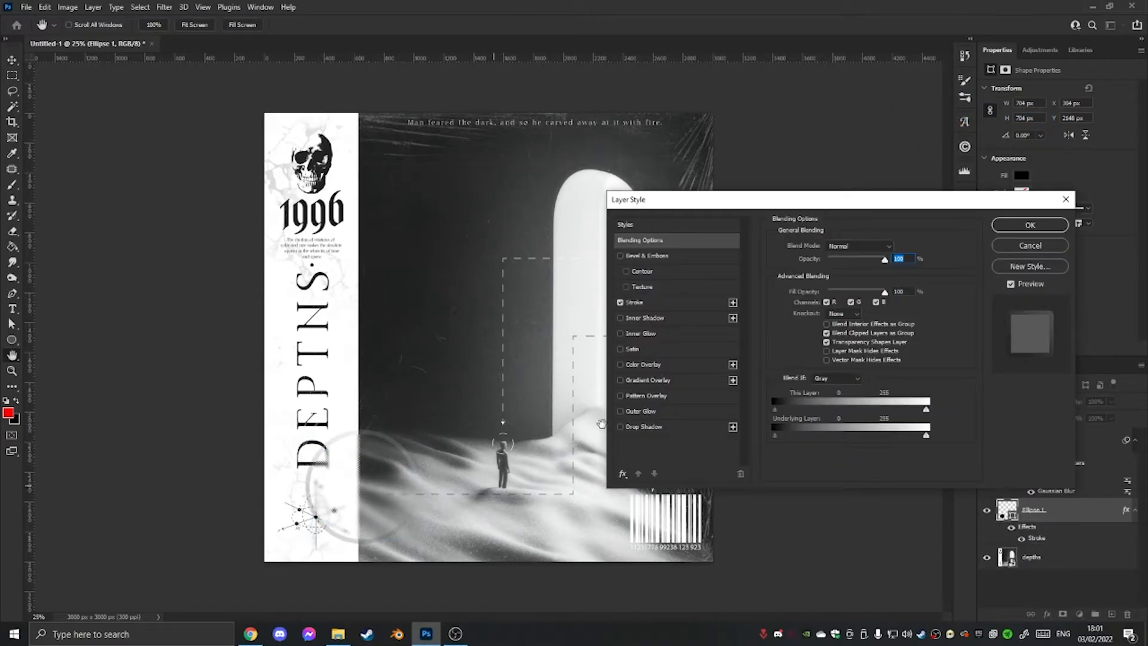
pyautogui.click(681, 301)
pyautogui.moveTo(831, 251); pyautogui.dragTo(829, 251)
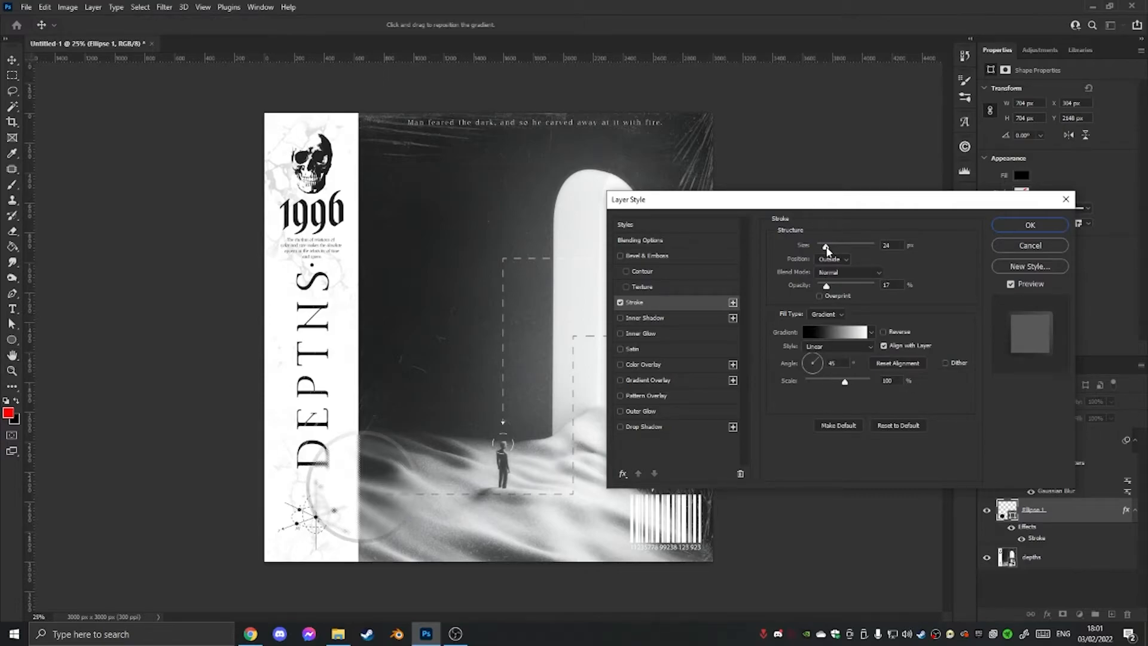
pyautogui.moveTo(829, 251); pyautogui.dragTo(830, 251)
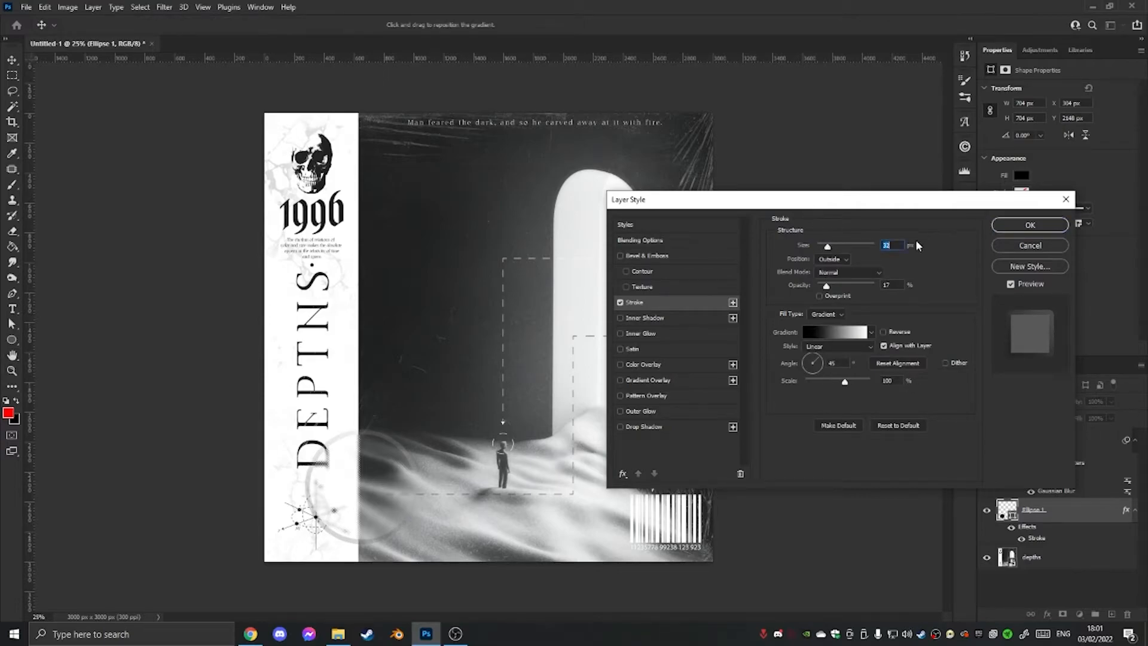
pyautogui.write('25')
pyautogui.click(946, 330)
# Preview the circle's stroke at full opacity, then set its opacity to 25% and gradient scale to 61%.
pyautogui.moveTo(829, 289); pyautogui.dragTo(900, 290)
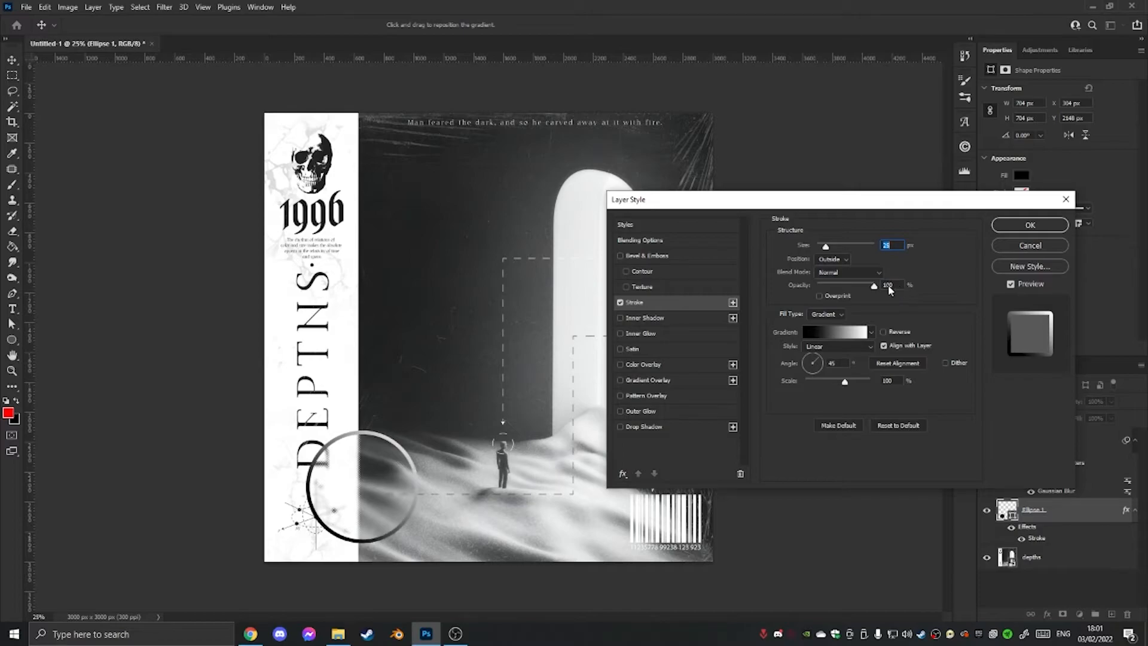
pyautogui.moveTo(880, 290); pyautogui.dragTo(834, 290)
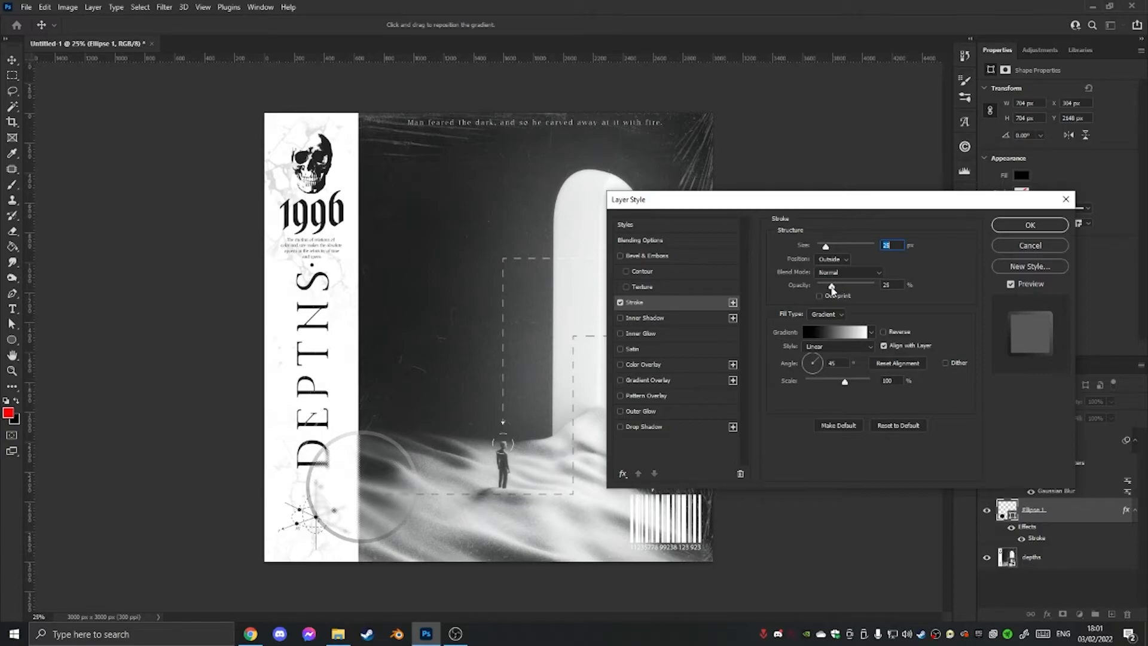
pyautogui.click(832, 289)
pyautogui.moveTo(829, 383)
pyautogui.mouseDown()
pyautogui.moveTo(815, 386)
pyautogui.moveTo(827, 384)
pyautogui.mouseUp()
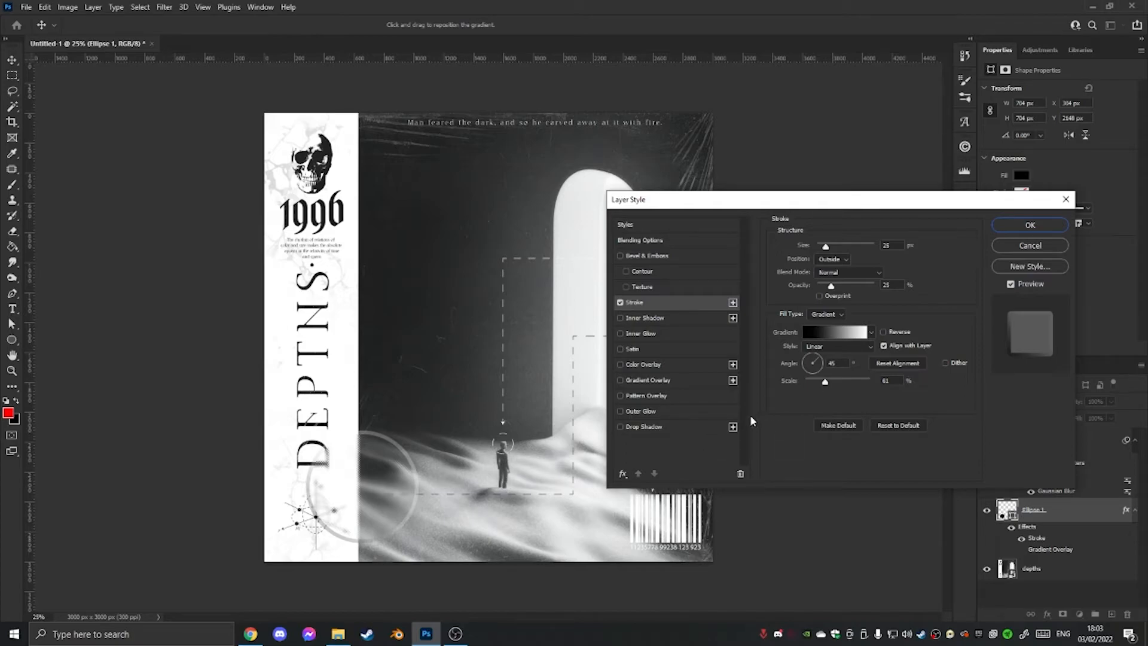
# Add a black-to-white Gradient Overlay to the circle in Screen mode with 137% scale and reduced opacity.
pyautogui.click(658, 380)
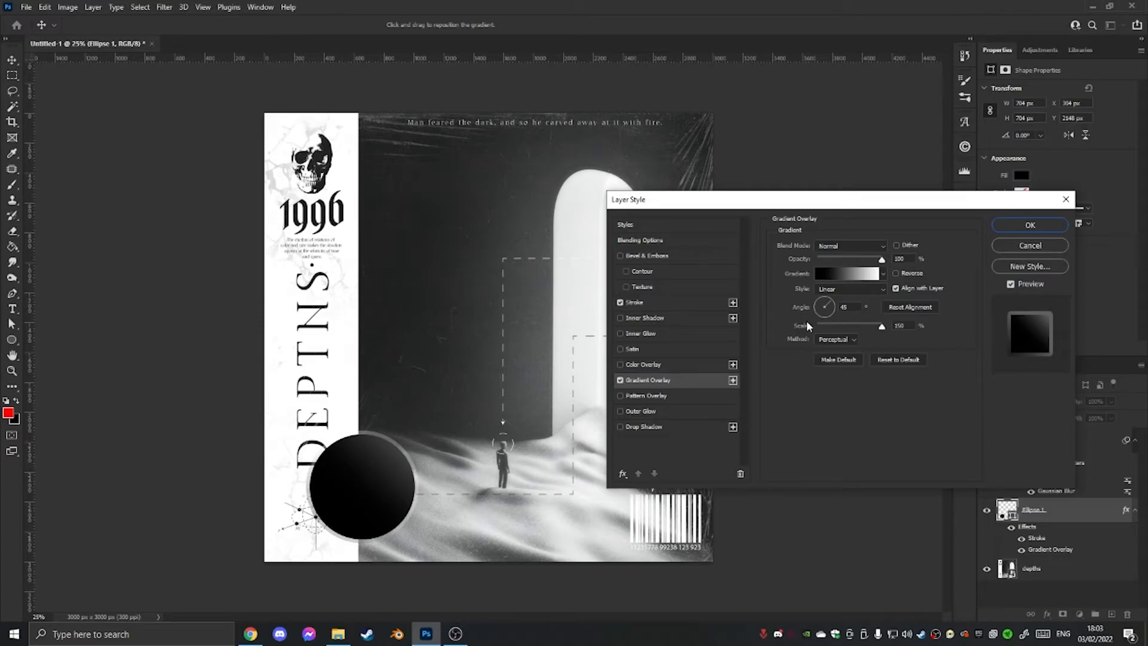
pyautogui.moveTo(375, 484); pyautogui.dragTo(362, 496)
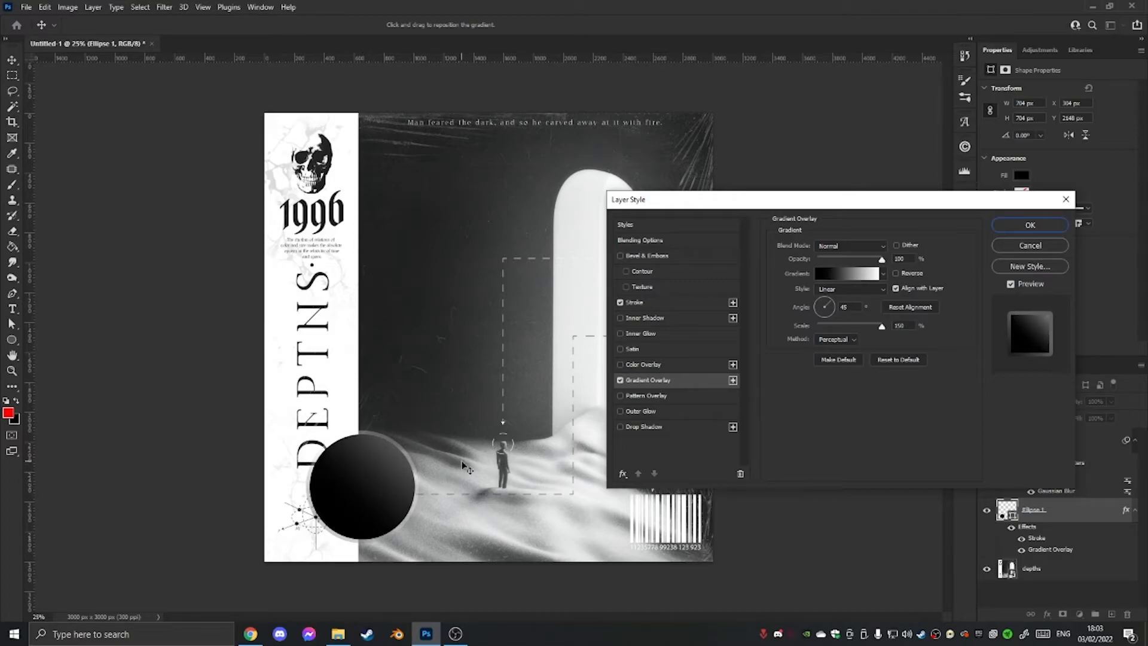
pyautogui.moveTo(874, 329)
pyautogui.mouseDown()
pyautogui.moveTo(854, 329)
pyautogui.moveTo(890, 323)
pyautogui.moveTo(876, 328)
pyautogui.mouseUp()
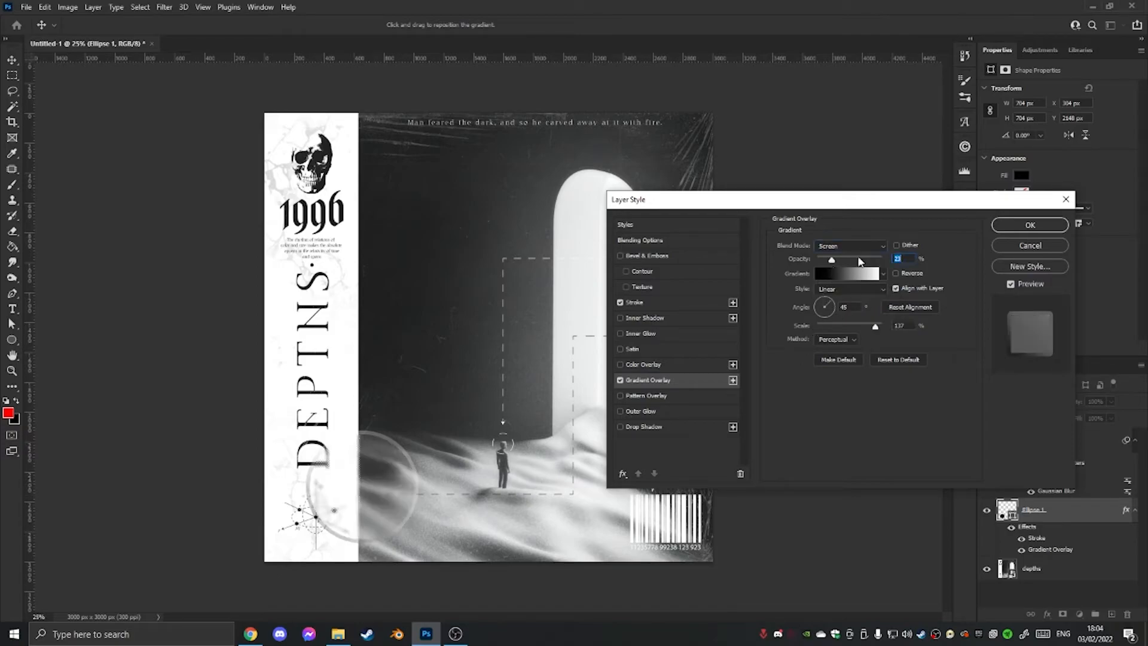
pyautogui.click(857, 247)
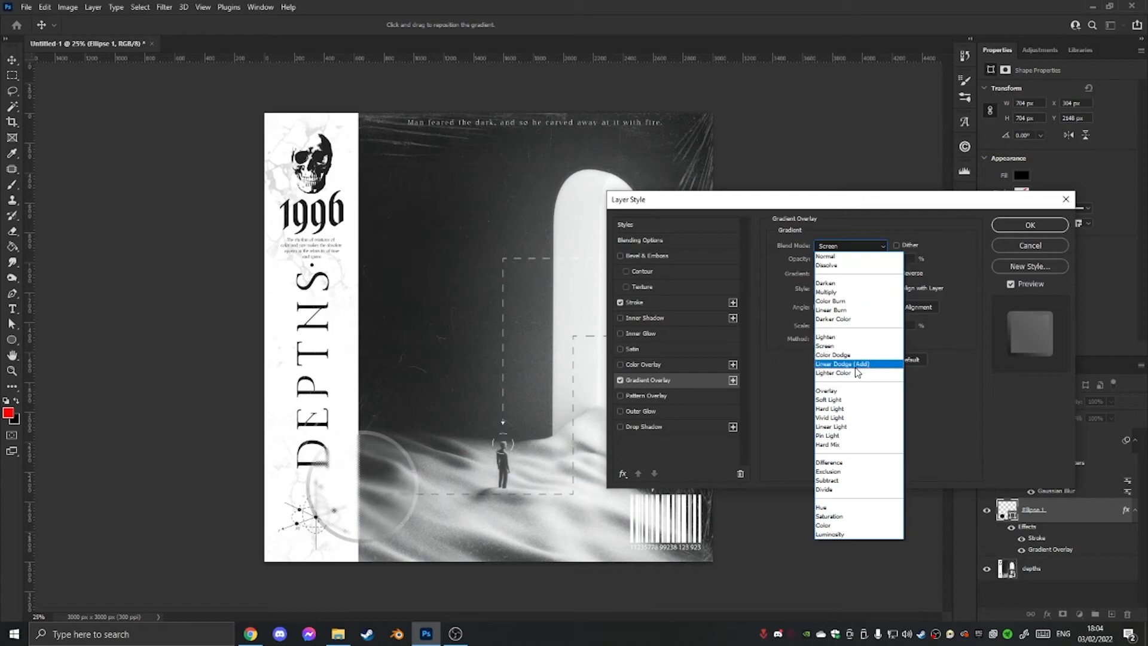
pyautogui.click(853, 345)
pyautogui.moveTo(831, 260); pyautogui.dragTo(856, 261)
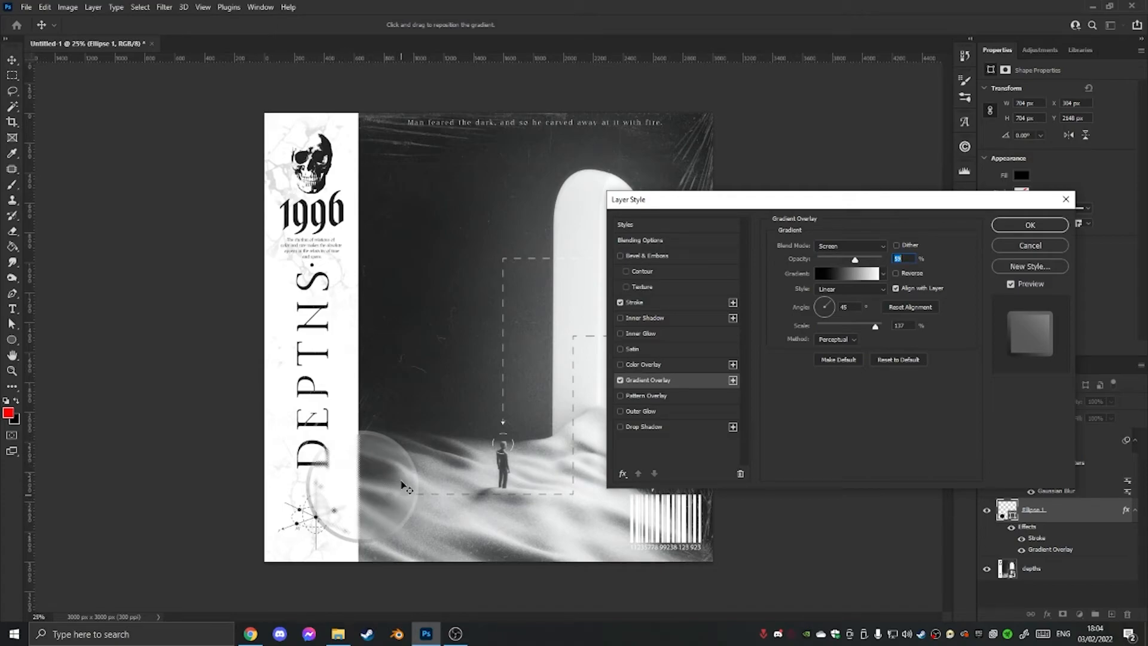
pyautogui.moveTo(868, 259); pyautogui.dragTo(866, 258)
pyautogui.moveTo(865, 263); pyautogui.dragTo(861, 262)
# Add a black Drop Shadow to the circle with 54% opacity, 18 px distance, 21% spread and a smaller size.
pyautogui.click(621, 427)
pyautogui.click(652, 427)
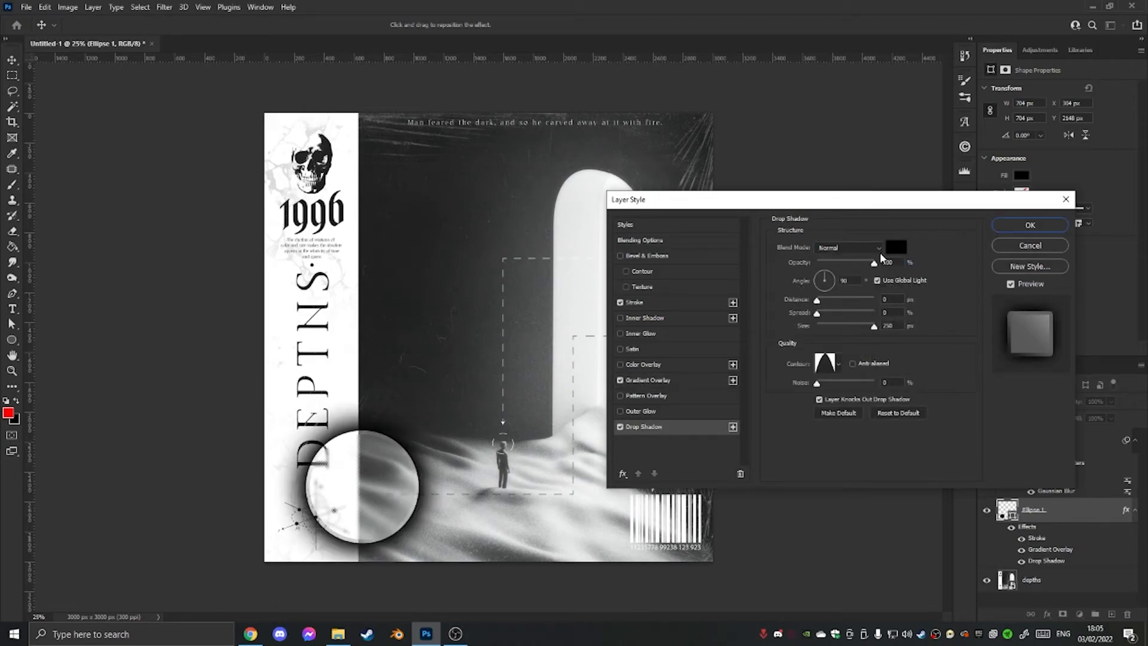
pyautogui.moveTo(875, 263); pyautogui.dragTo(850, 264)
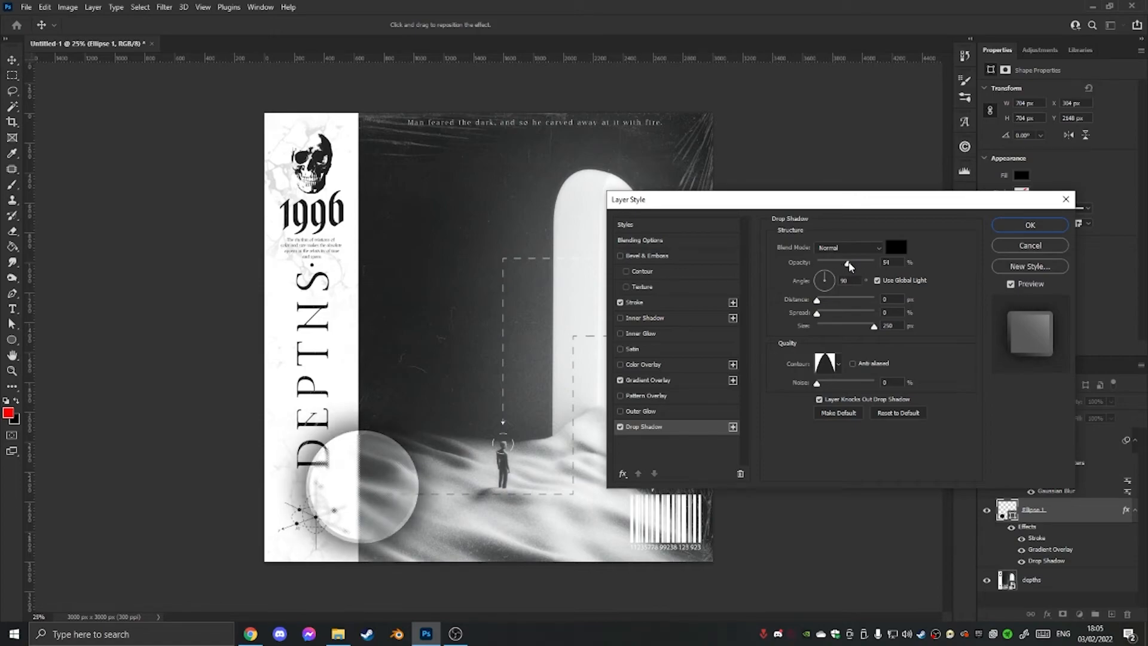
pyautogui.moveTo(874, 326); pyautogui.dragTo(829, 313)
pyautogui.moveTo(817, 300); pyautogui.dragTo(829, 302)
# Set the drop shadow's angle to 45°, distance to 24 px, spread to 4% and size to 73 px, lowering its opacity slightly.
pyautogui.click(846, 281)
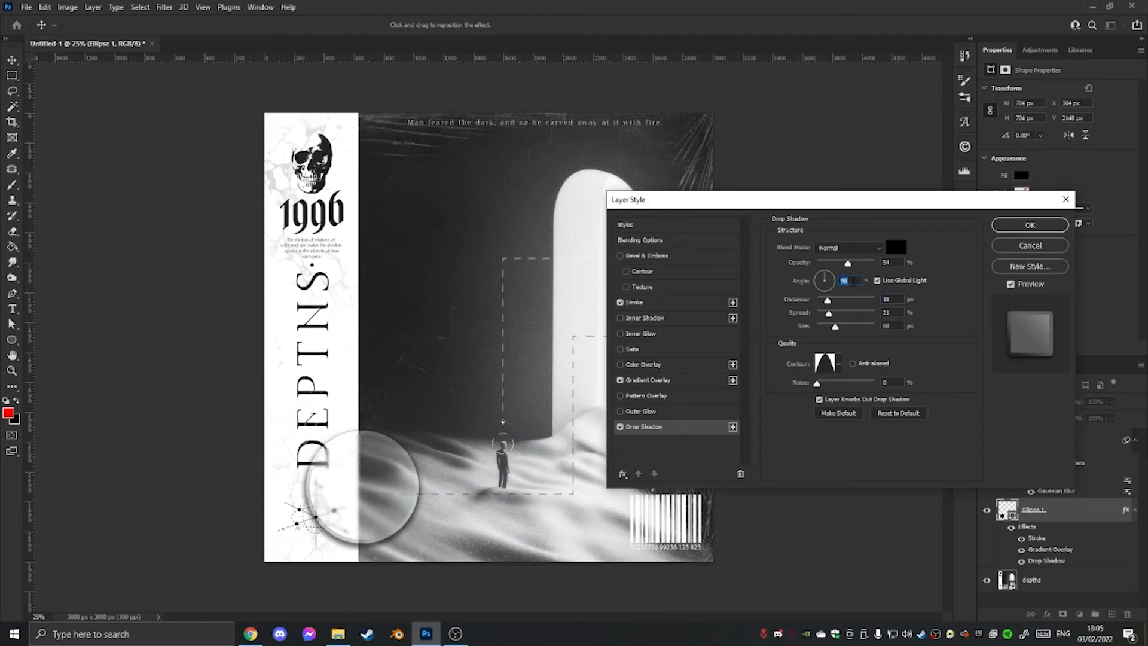
pyautogui.write('45')
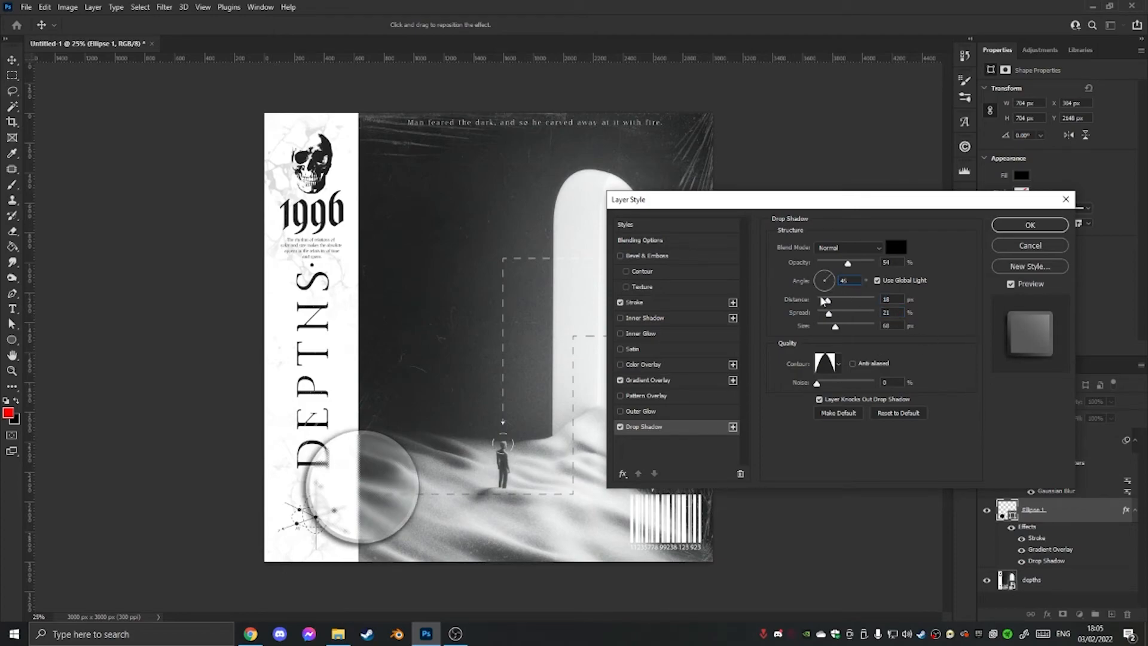
pyautogui.click(878, 280)
pyautogui.click(878, 281)
pyautogui.moveTo(829, 315)
pyautogui.mouseDown()
pyautogui.moveTo(815, 318)
pyautogui.moveTo(815, 304)
pyautogui.moveTo(831, 305)
pyautogui.mouseUp()
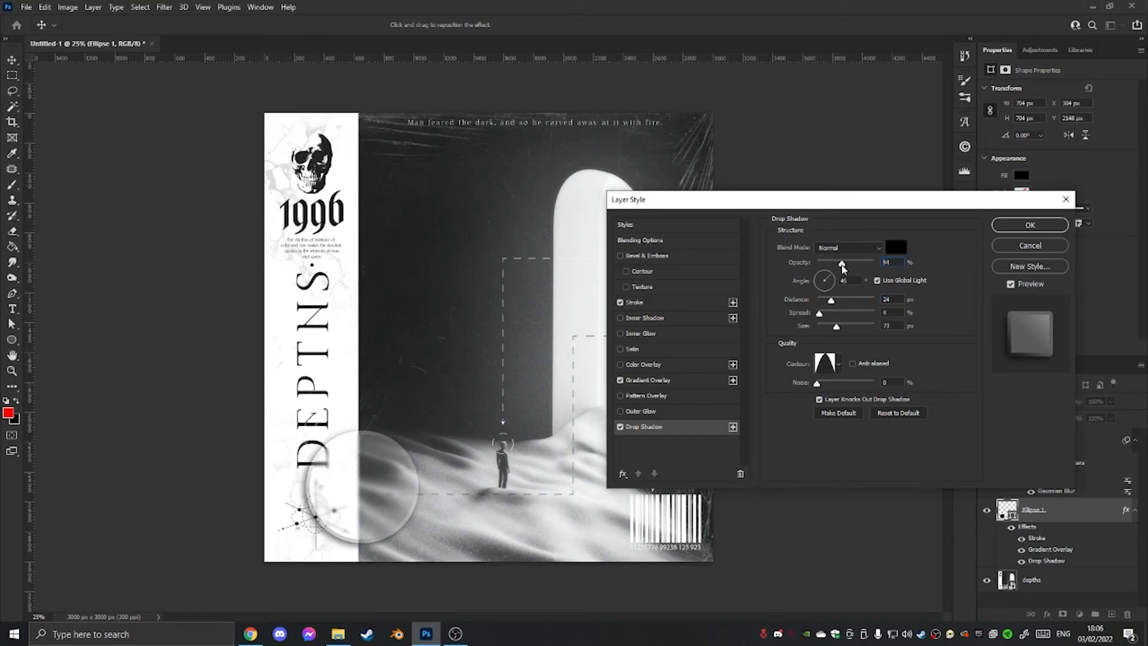
pyautogui.moveTo(843, 269); pyautogui.dragTo(847, 269)
# Add an Outer Bevel to the circle with 50% depth, 35 px size, 16 px soften and 76% shadow opacity.
pyautogui.click(665, 333)
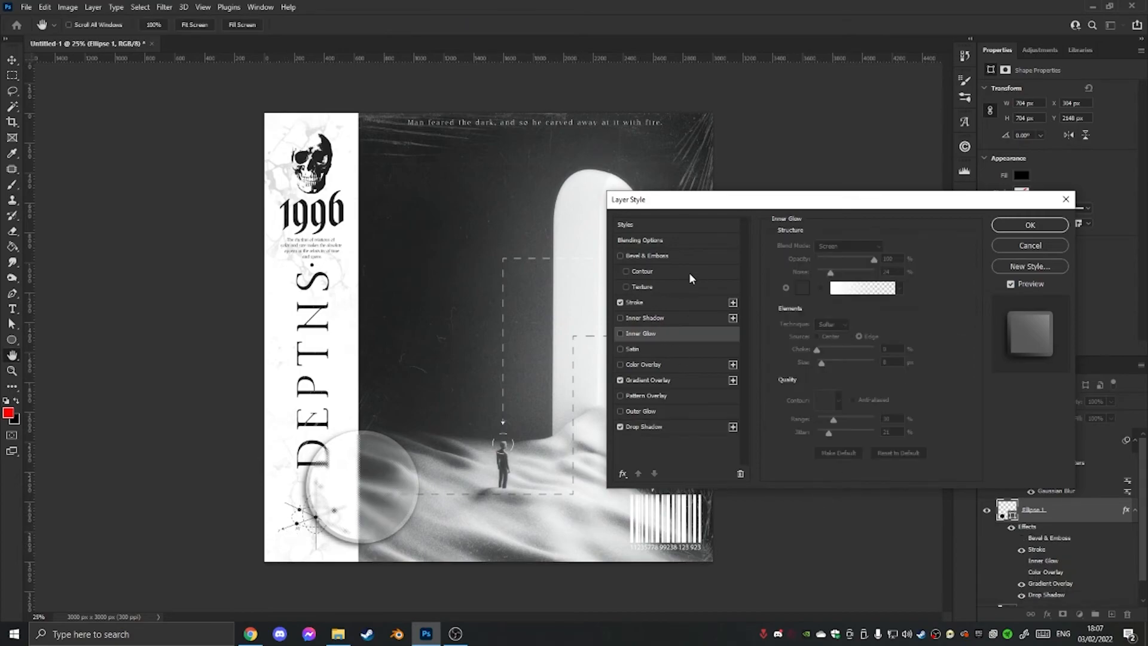
pyautogui.click(646, 256)
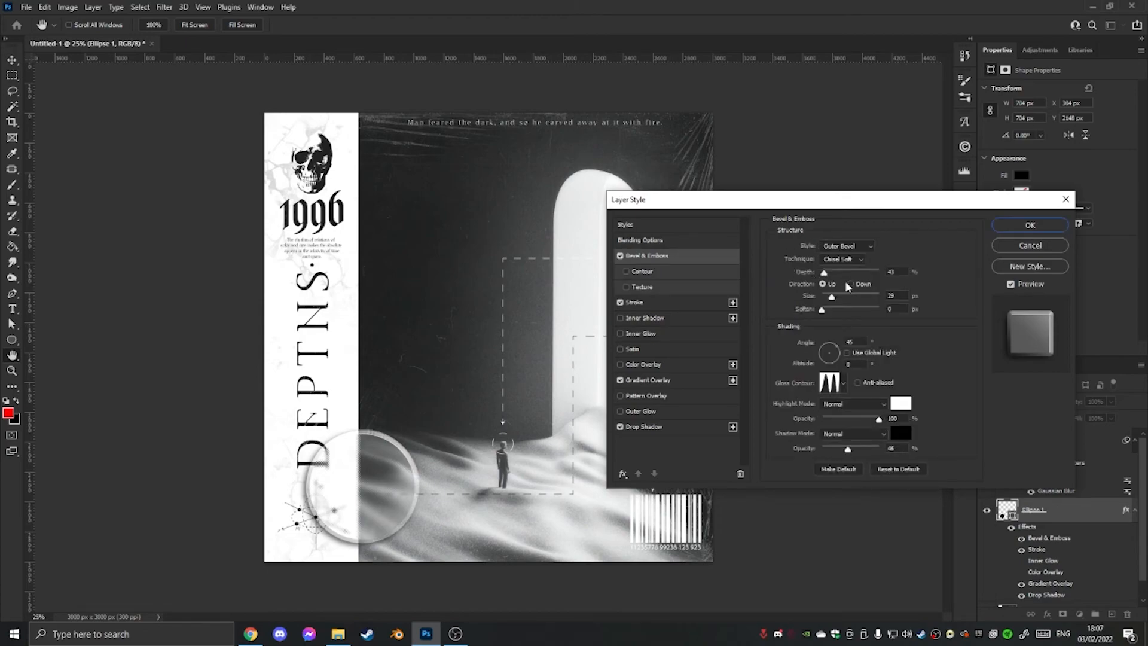
pyautogui.moveTo(824, 274); pyautogui.dragTo(889, 312)
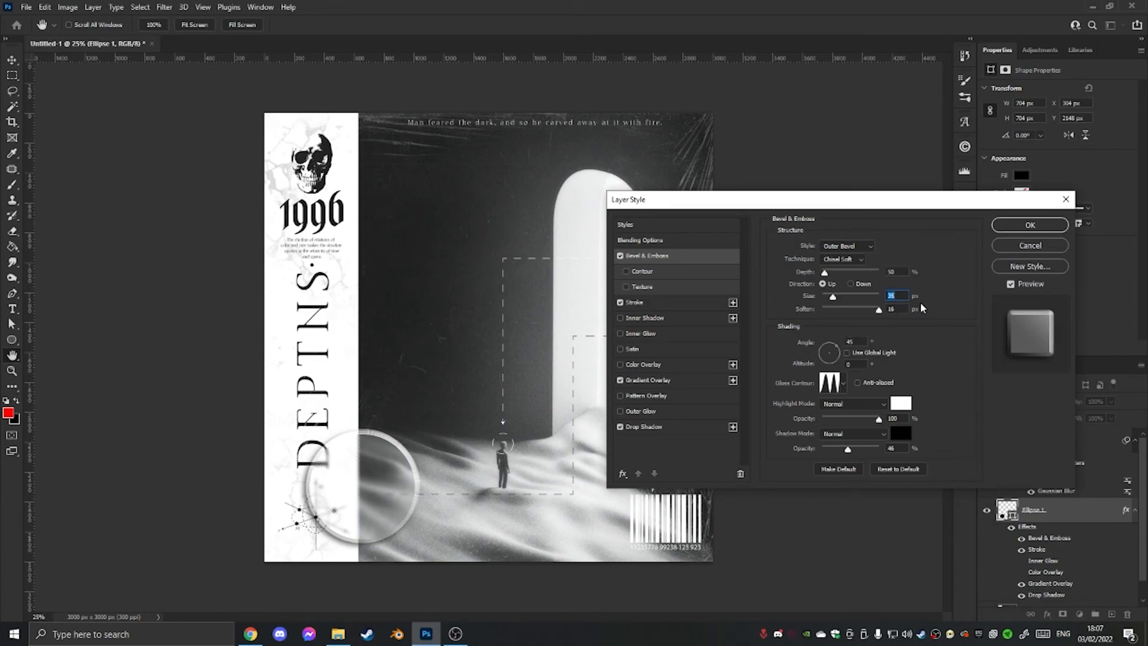
pyautogui.press('Tab')
pyautogui.press('Tab')
pyautogui.moveTo(879, 420); pyautogui.dragTo(855, 419)
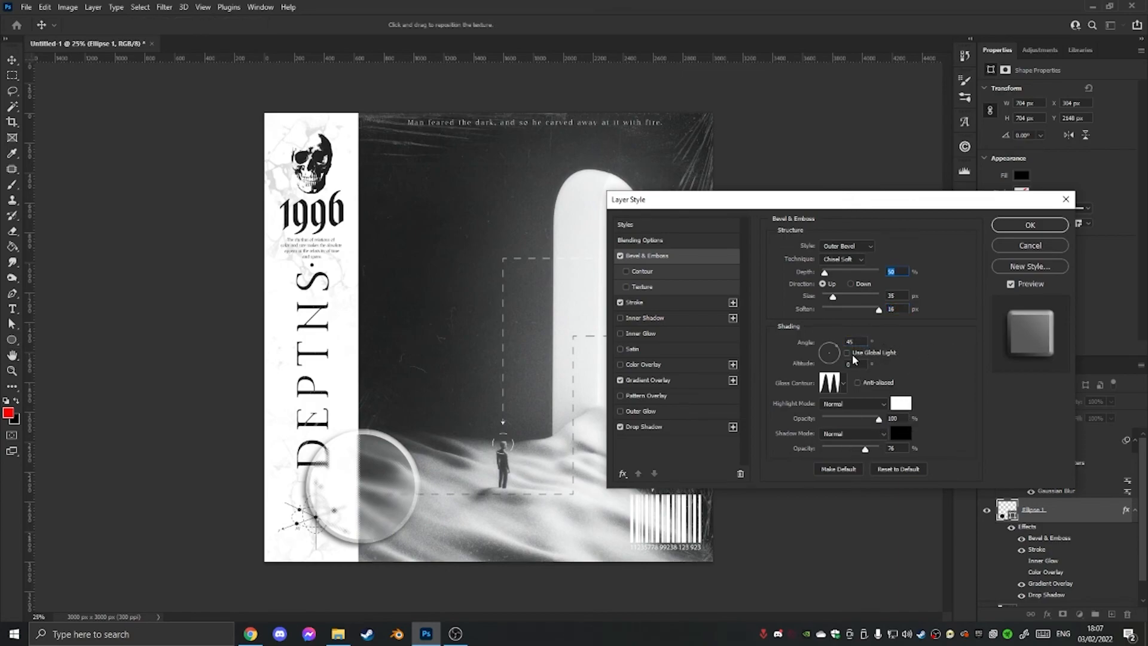
# Add a white Color Overlay to the circle at 5% opacity and finish editing the layer styles.
pyautogui.click(643, 367)
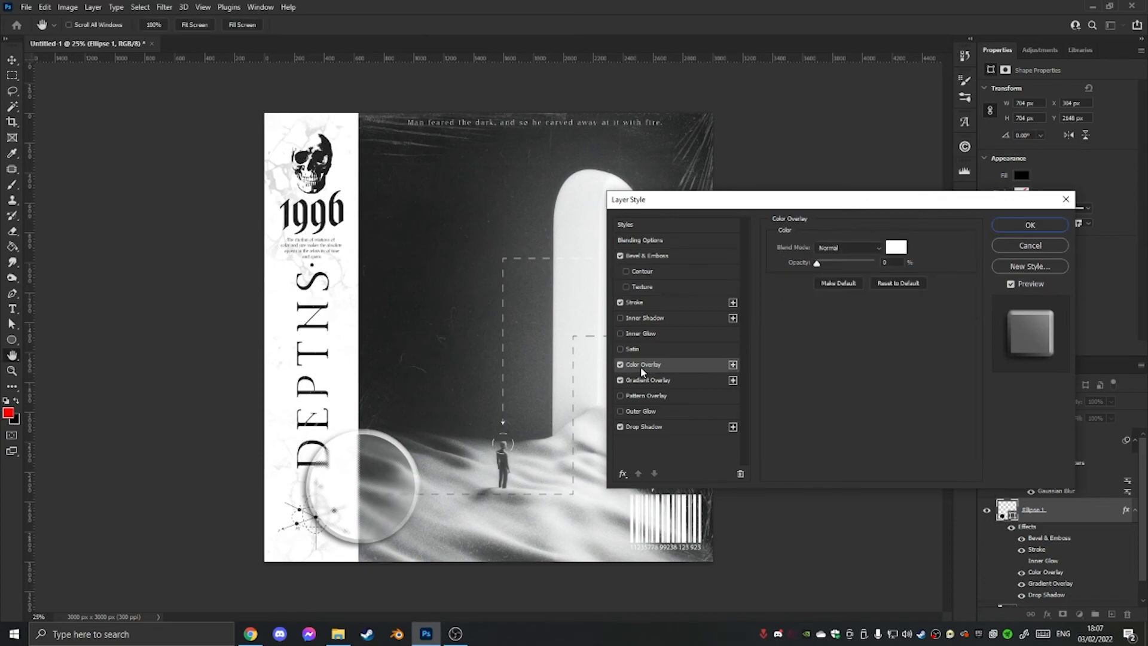
pyautogui.moveTo(820, 268); pyautogui.dragTo(821, 267)
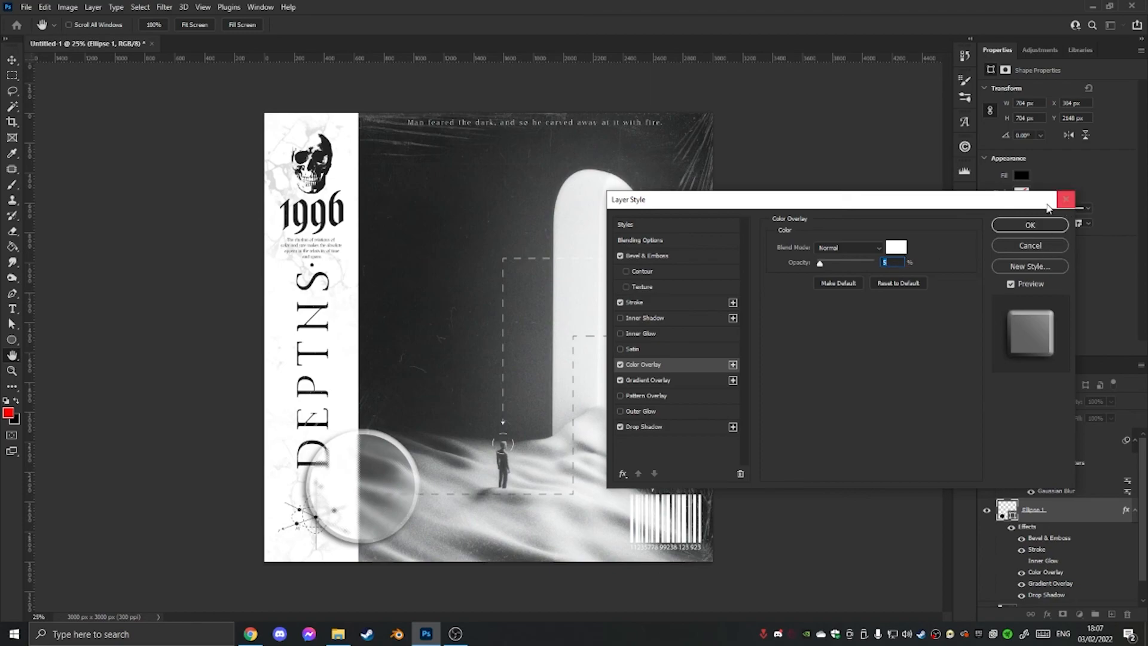
pyautogui.click(1066, 199)
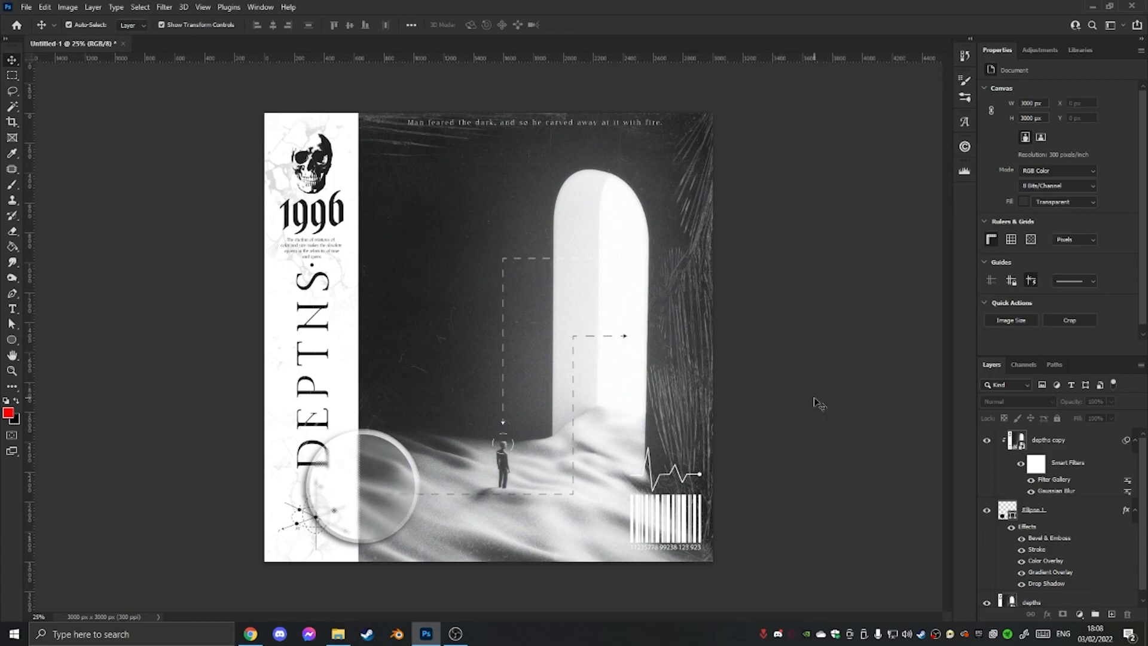
# Select the Ellipse 1 layer that holds the glass effects.
pyautogui.click(410, 468)
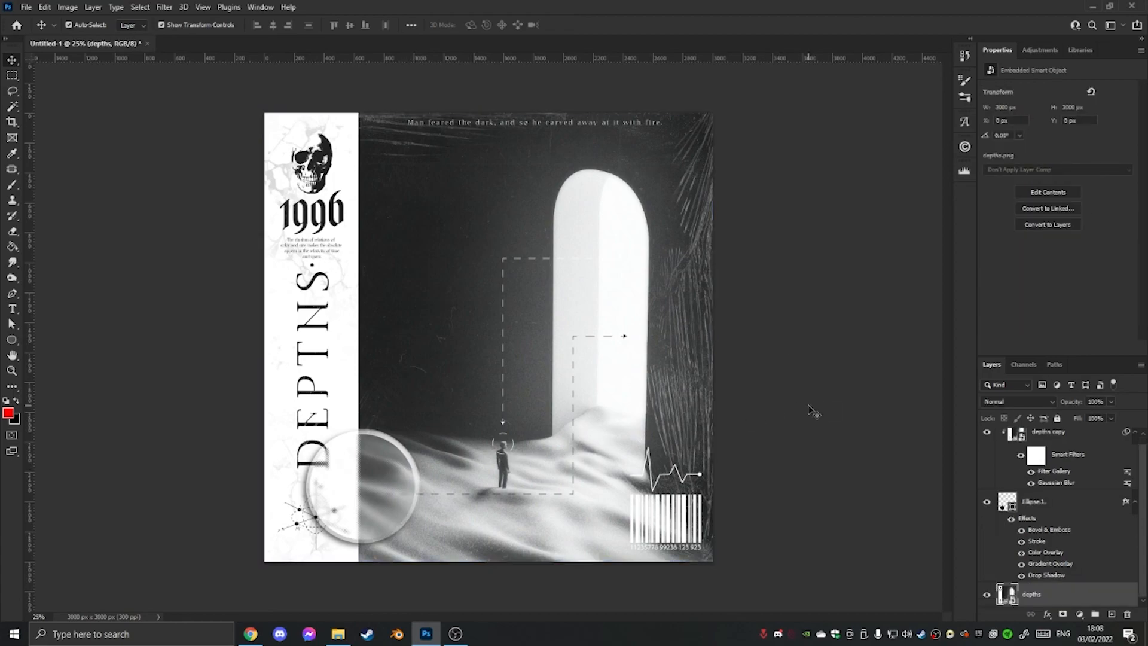
pyautogui.click(1035, 501)
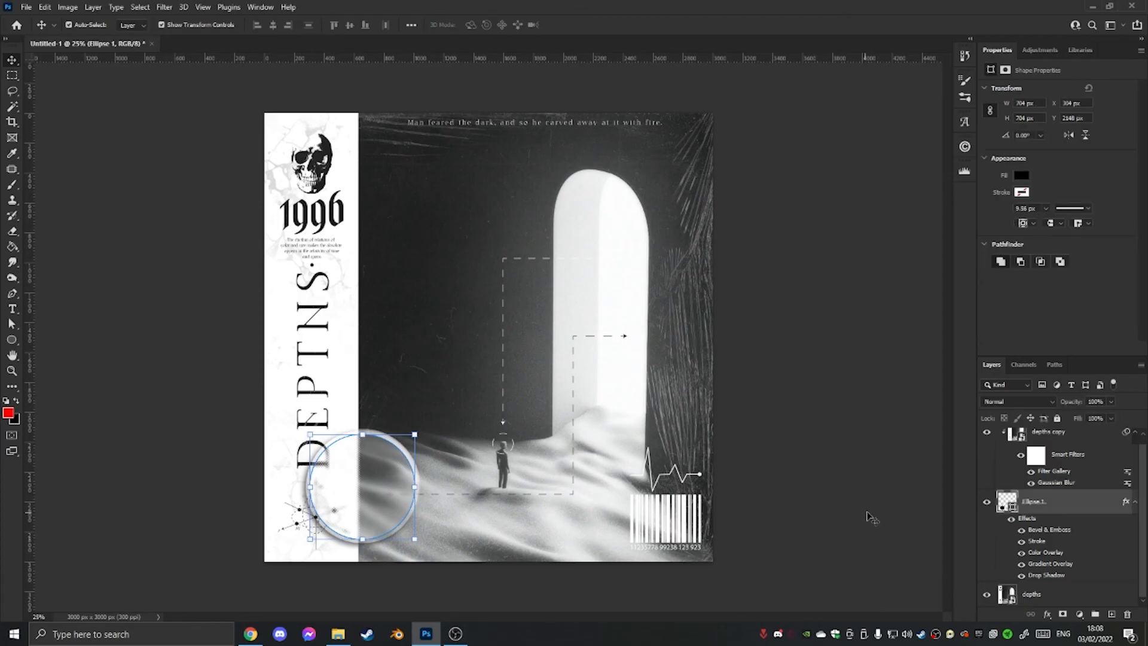